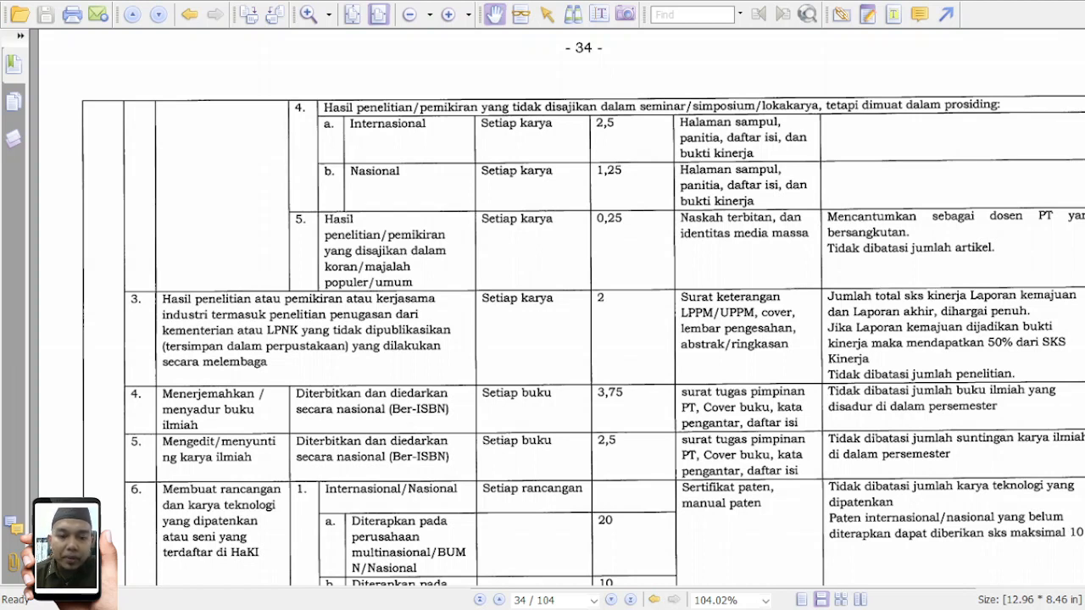
# Switch to the SISTER site in the browser and open the 2021/2022 Ganjil performance report from the BKD activity recap (Rekap Kegiatan).
pyautogui.hotkey('alt', 'Tab')
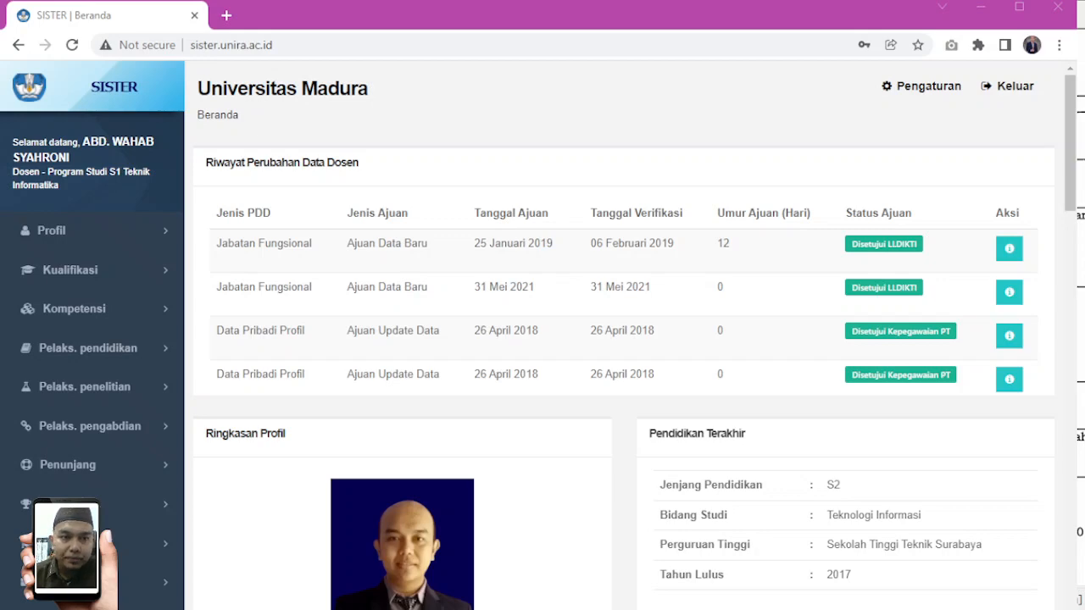
pyautogui.hotkey('alt', 'Tab')
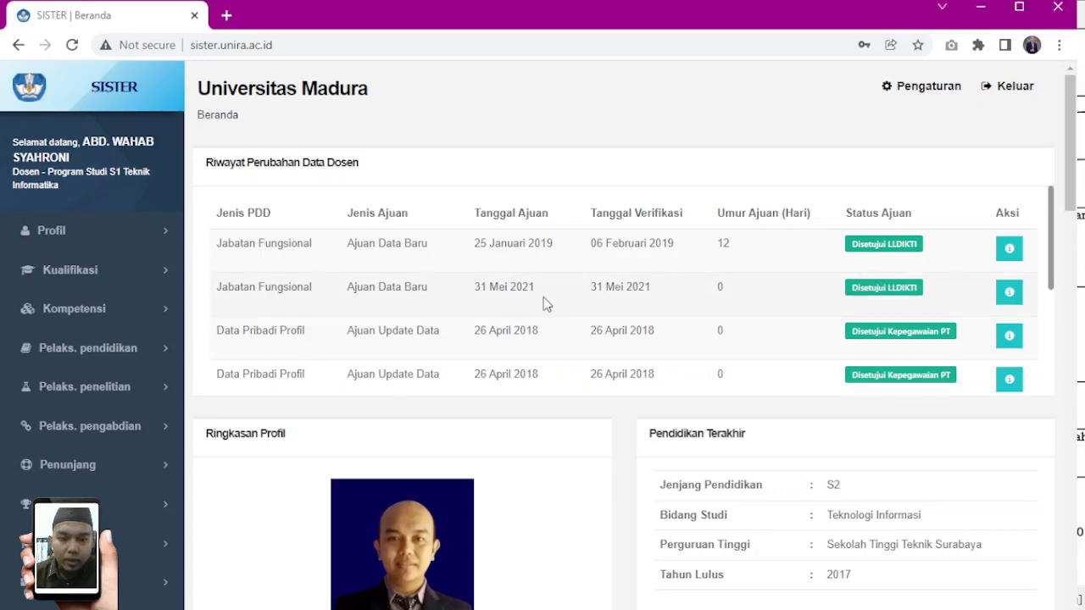
pyautogui.scroll(-5, 125, 352)
pyautogui.click(121, 165)
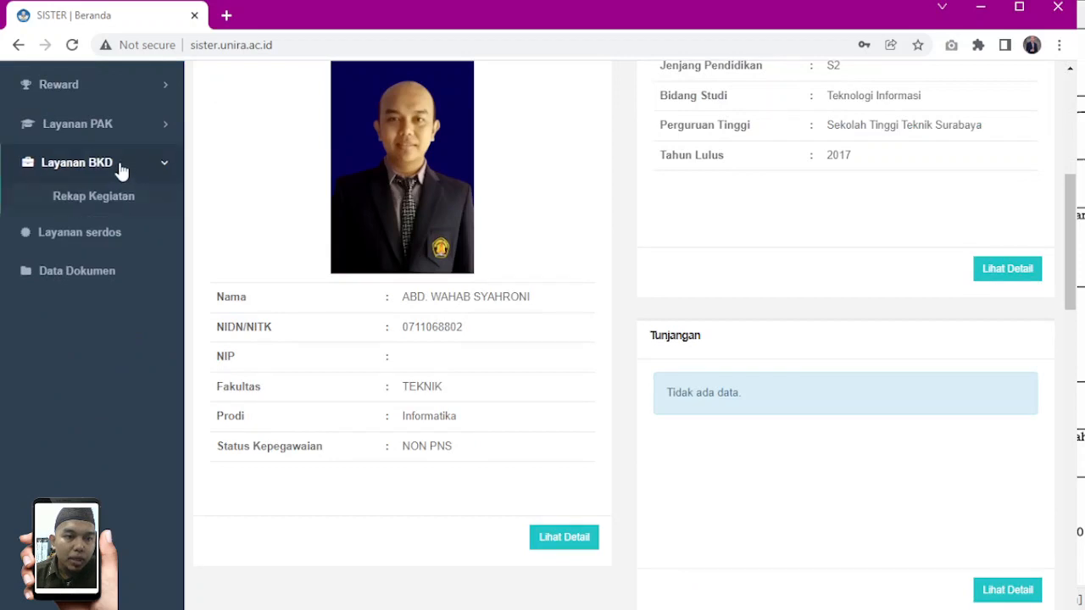
pyautogui.click(112, 200)
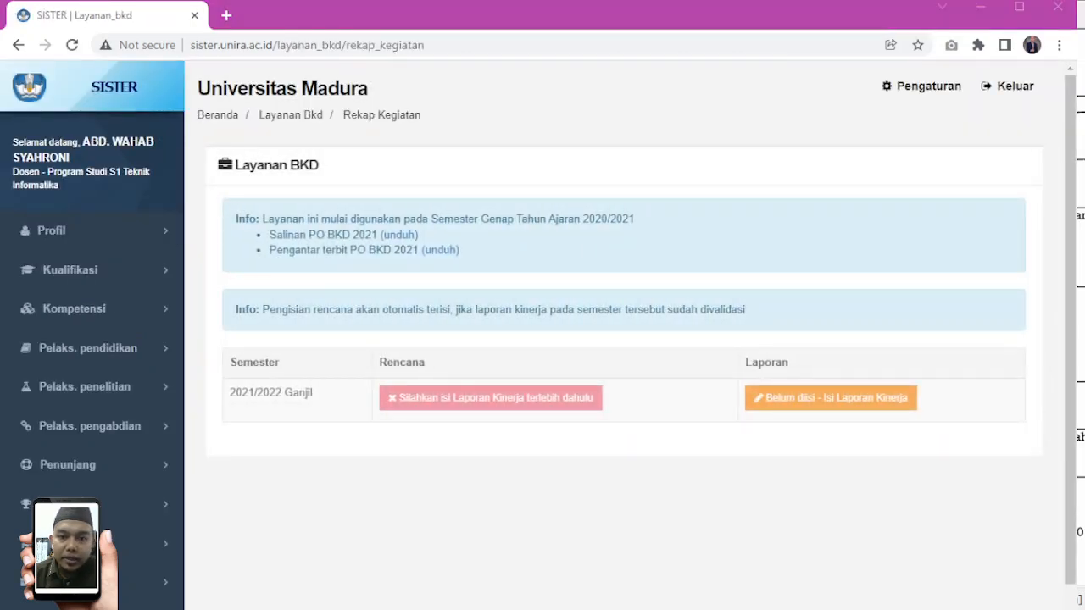
pyautogui.click(787, 404)
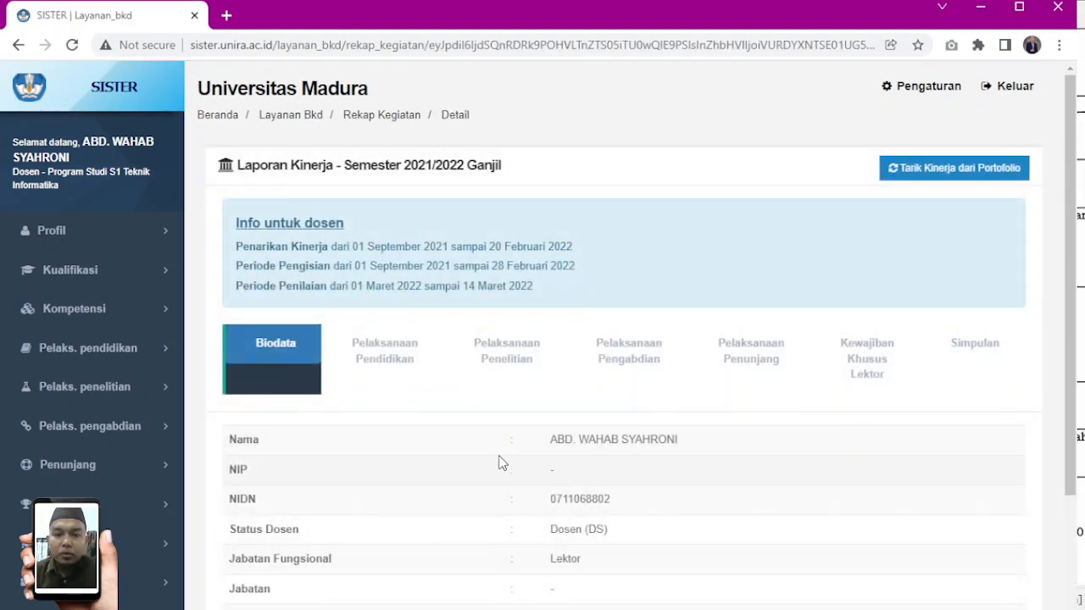
# From section C of the report's Pelaksanaan Penelitian part, open the linked Penelitian data source.
pyautogui.click(515, 362)
pyautogui.scroll(-2, 543, 356)
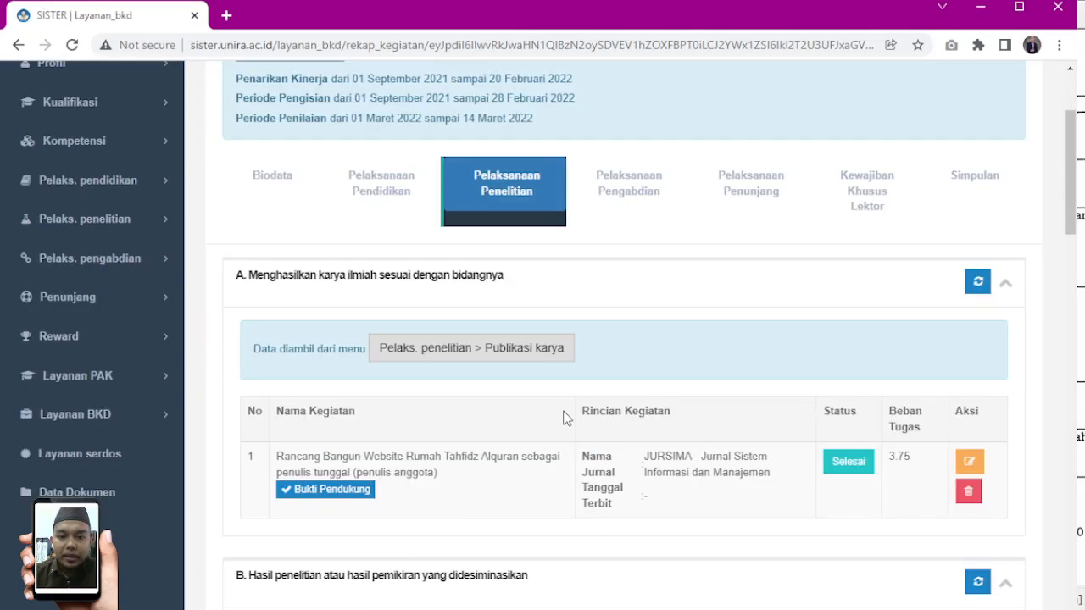
pyautogui.scroll(-5, 525, 272)
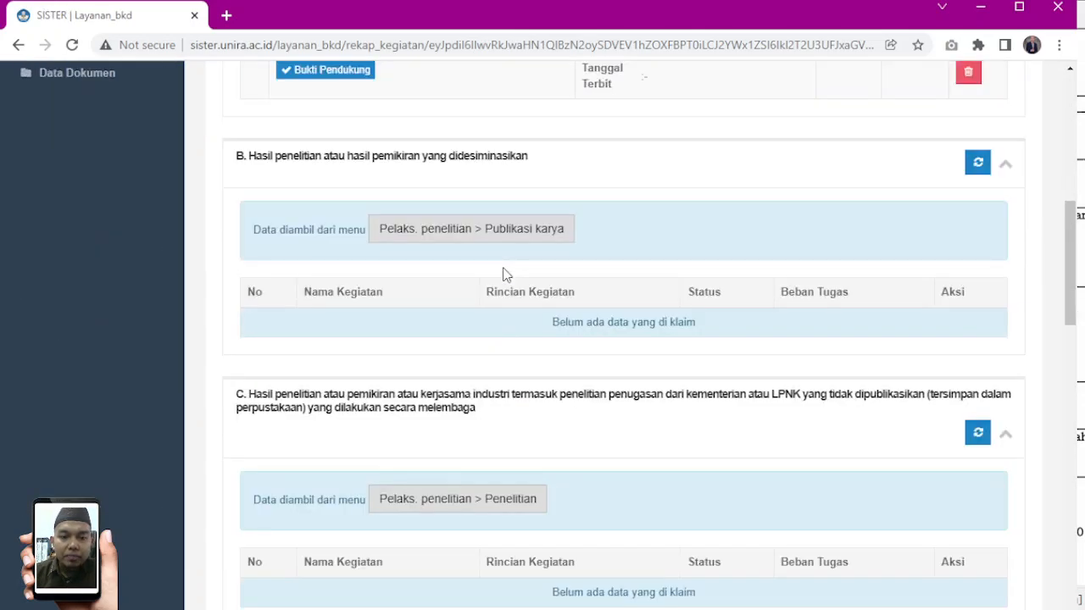
pyautogui.scroll(-2, 506, 274)
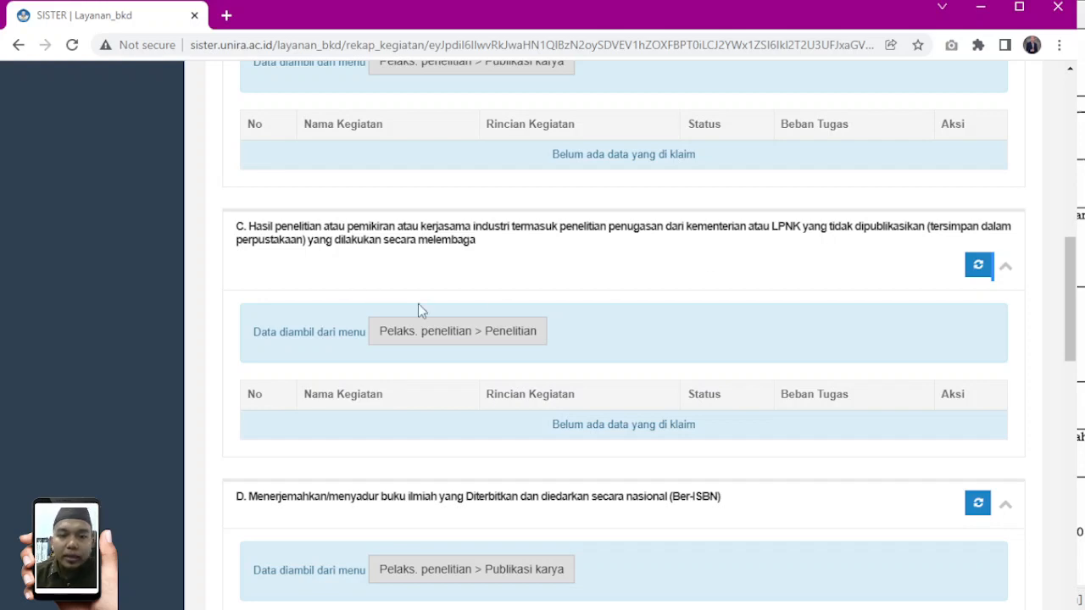
pyautogui.click(475, 332)
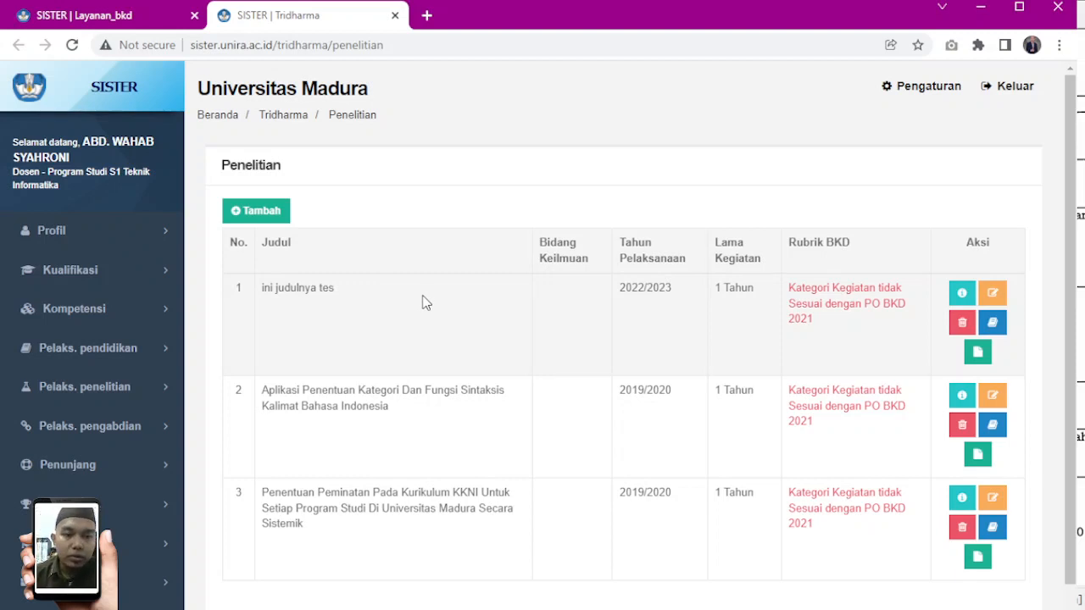
# Start a new Penelitian record and choose the category for unpublished research results carried out institutionally under Melaksanakan aktivitas penelitian.
pyautogui.click(283, 216)
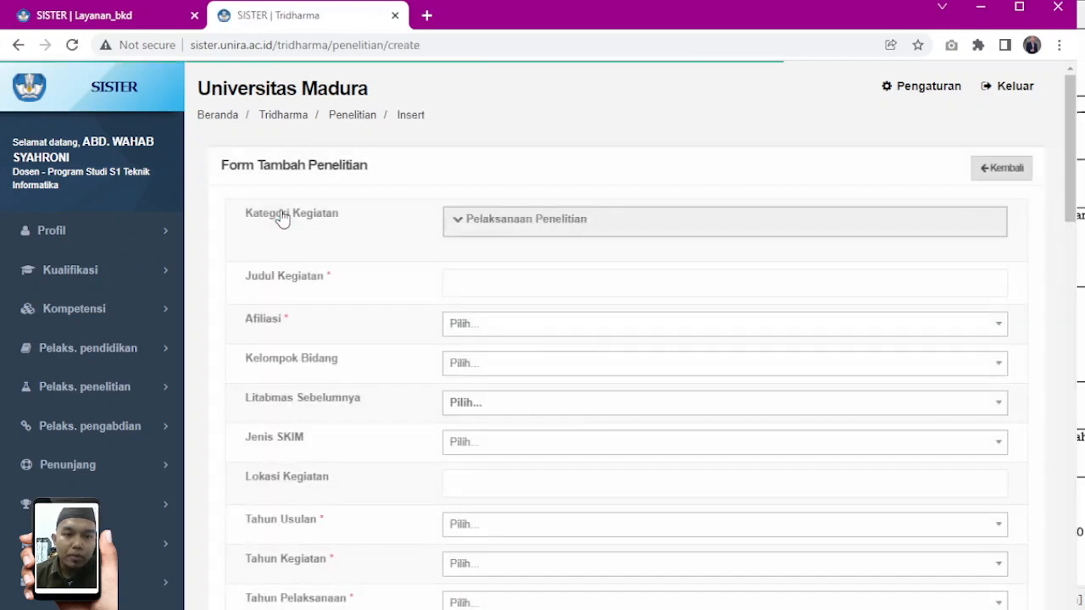
pyautogui.click(489, 222)
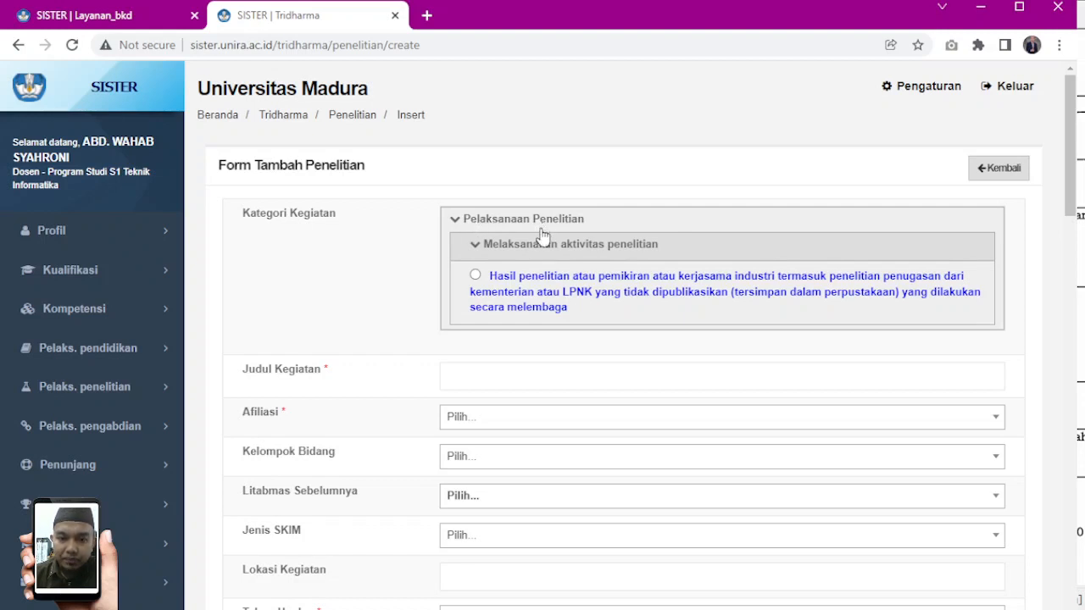
pyautogui.click(521, 280)
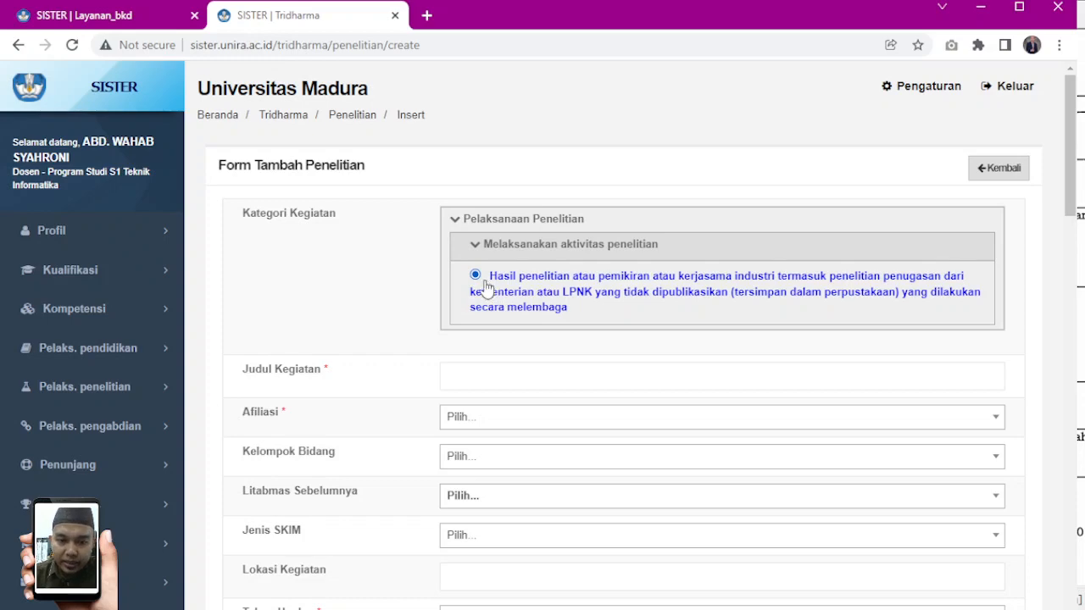
# Review the form's lecturer members section and the available role (Peran) options for the first lecturer.
pyautogui.scroll(-20, 489, 288)
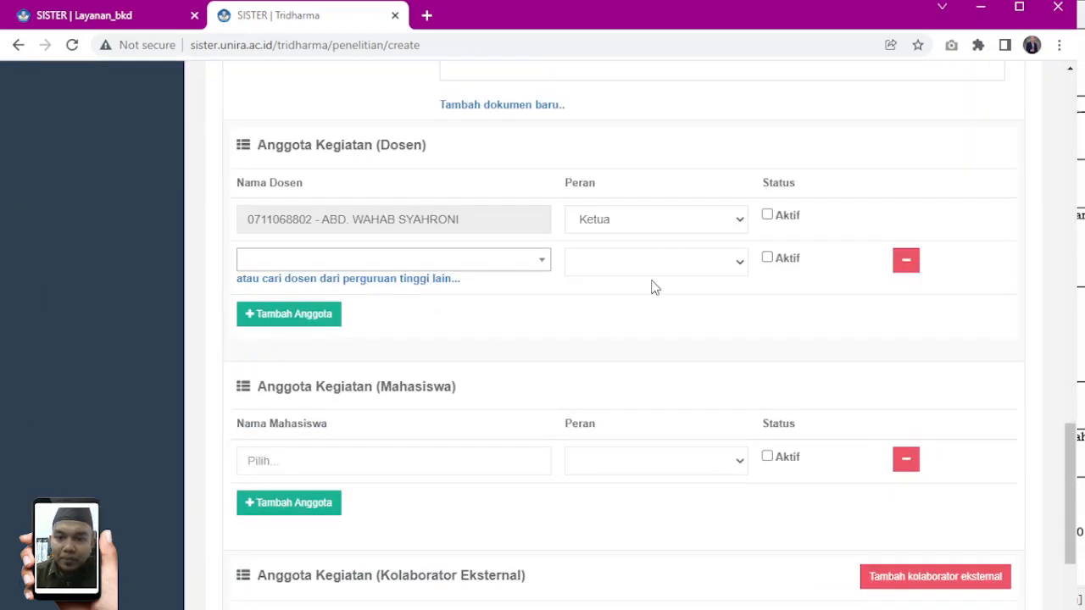
pyautogui.click(675, 219)
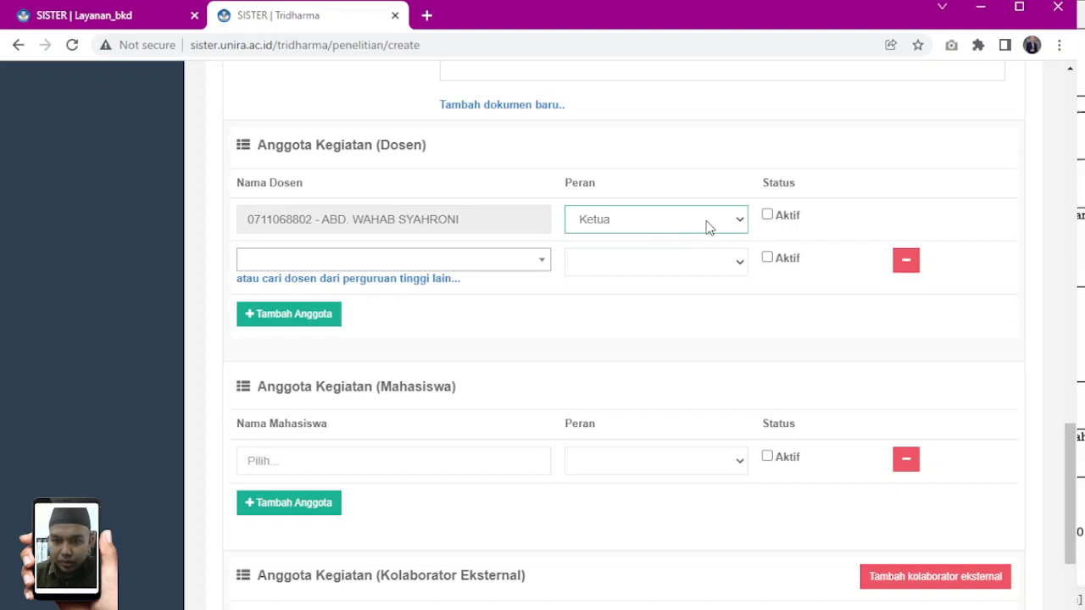
pyautogui.click(674, 269)
pyautogui.click(657, 230)
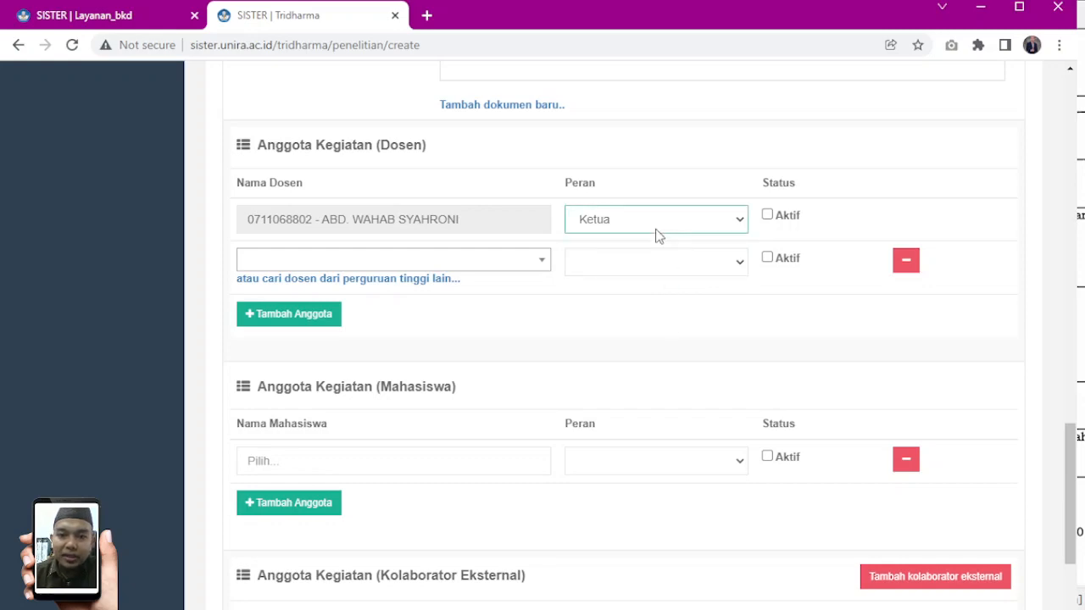
pyautogui.scroll(20, 433, 181)
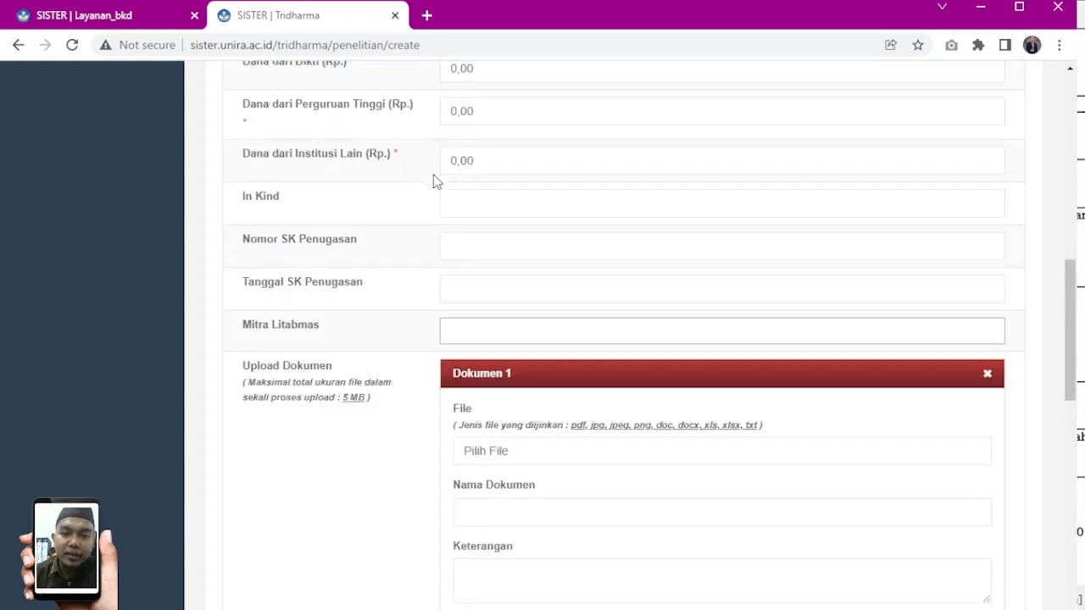
pyautogui.scroll(-2, 382, 218)
pyautogui.scroll(3, 387, 217)
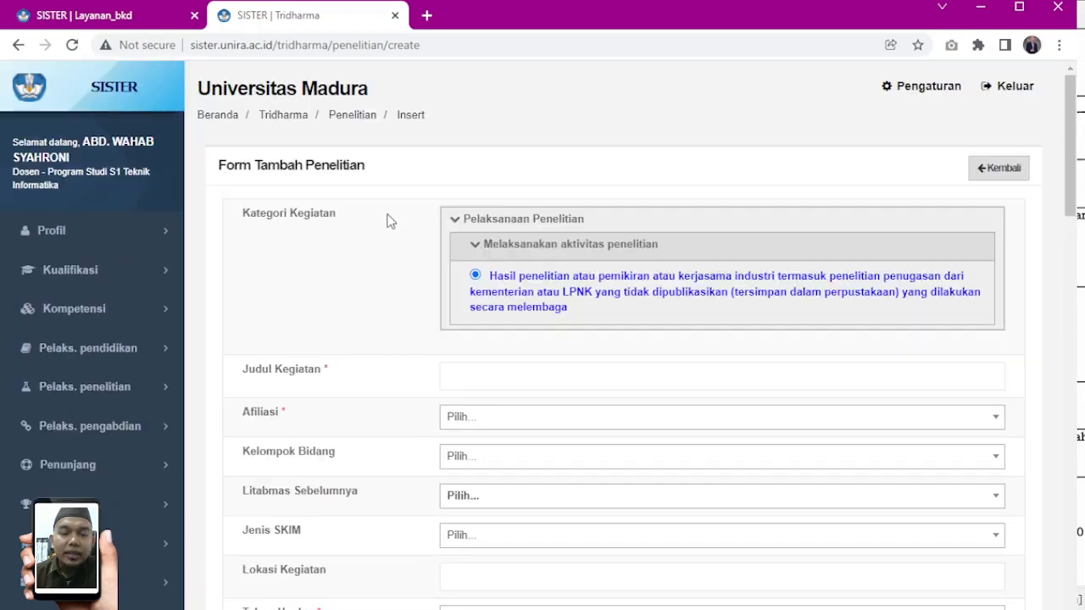
# Enter "ini judul penelitianku 2022" as the research activity title (Judul Kegiatan).
pyautogui.scroll(-2, 366, 355)
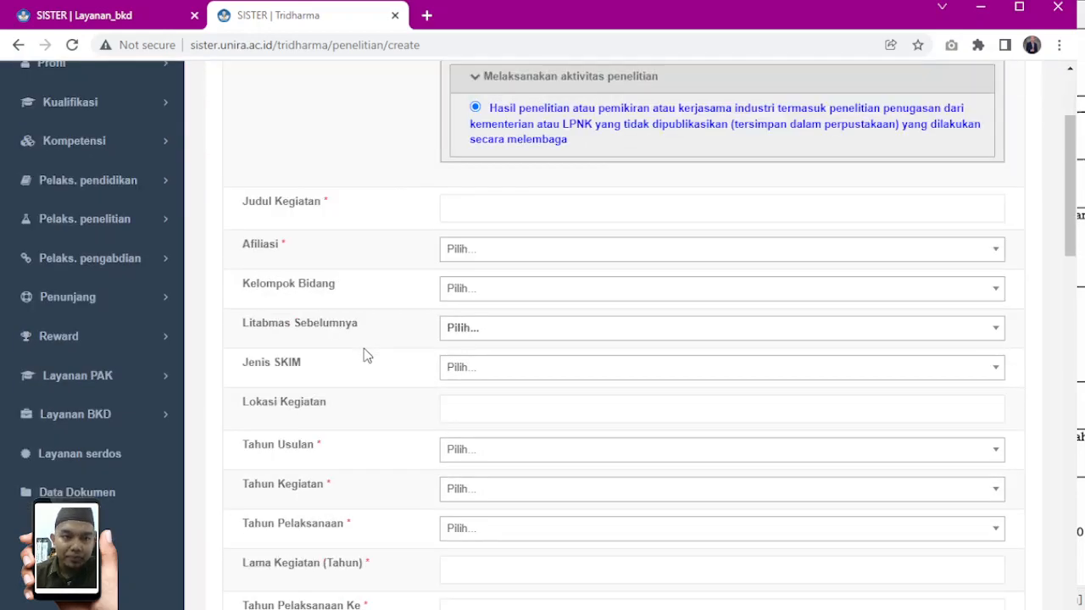
pyautogui.click(465, 205)
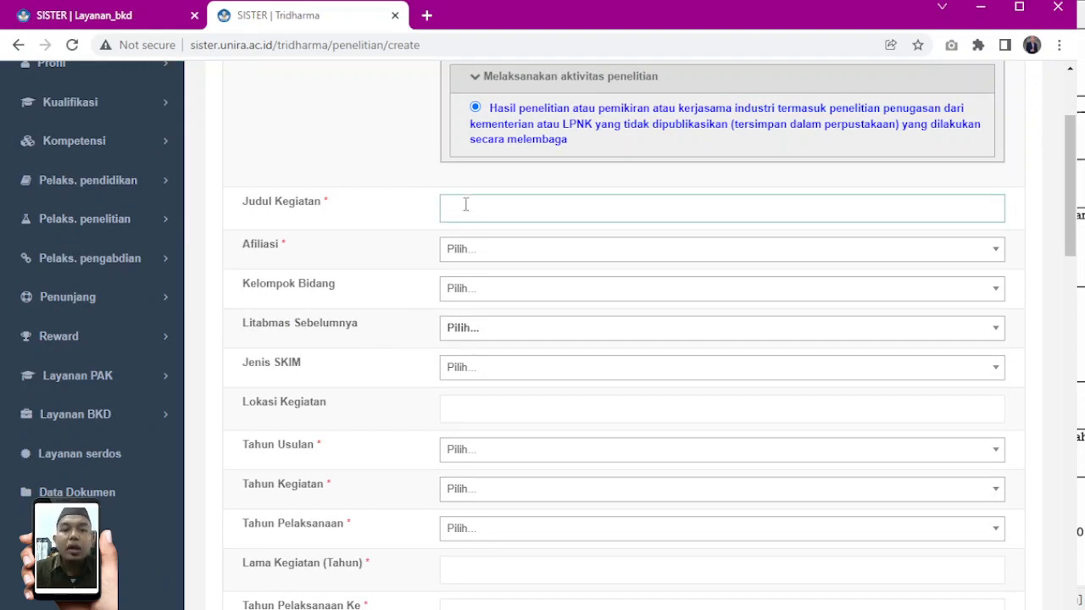
pyautogui.write('penel')
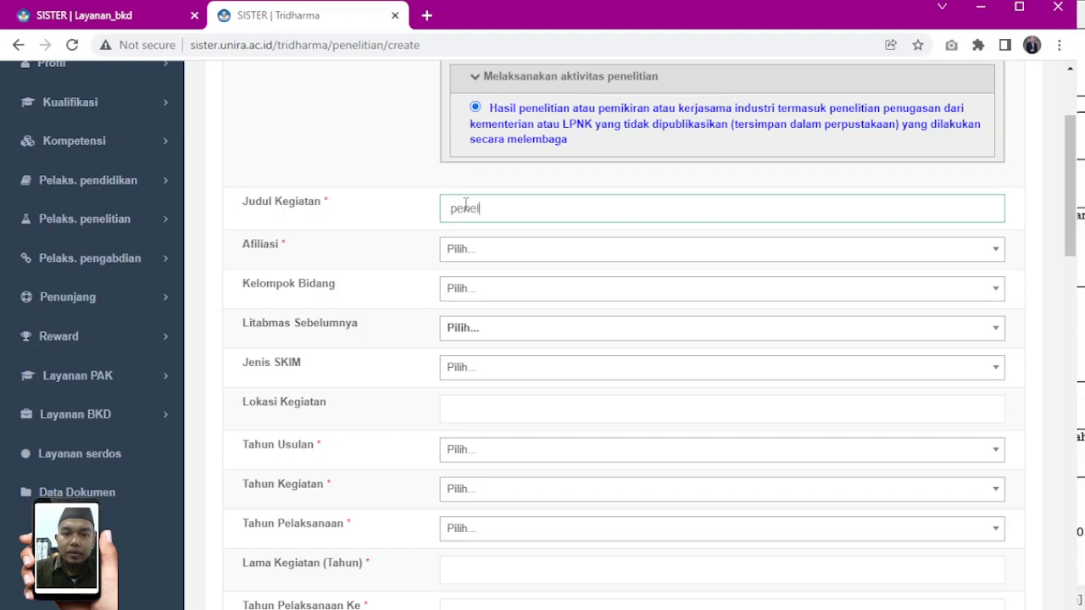
pyautogui.write('itianku ')
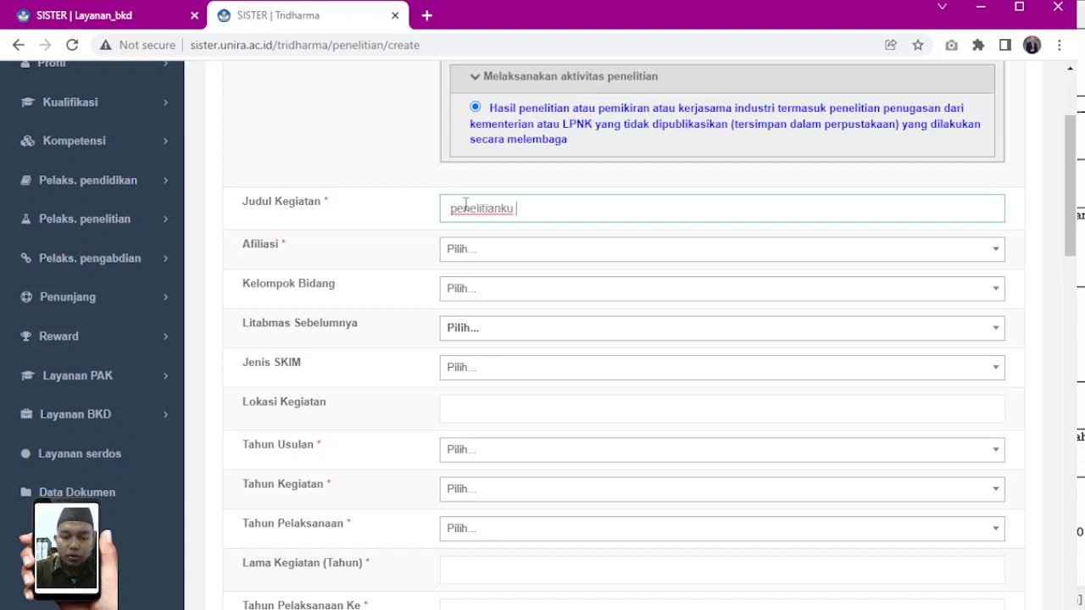
pyautogui.write('2022')
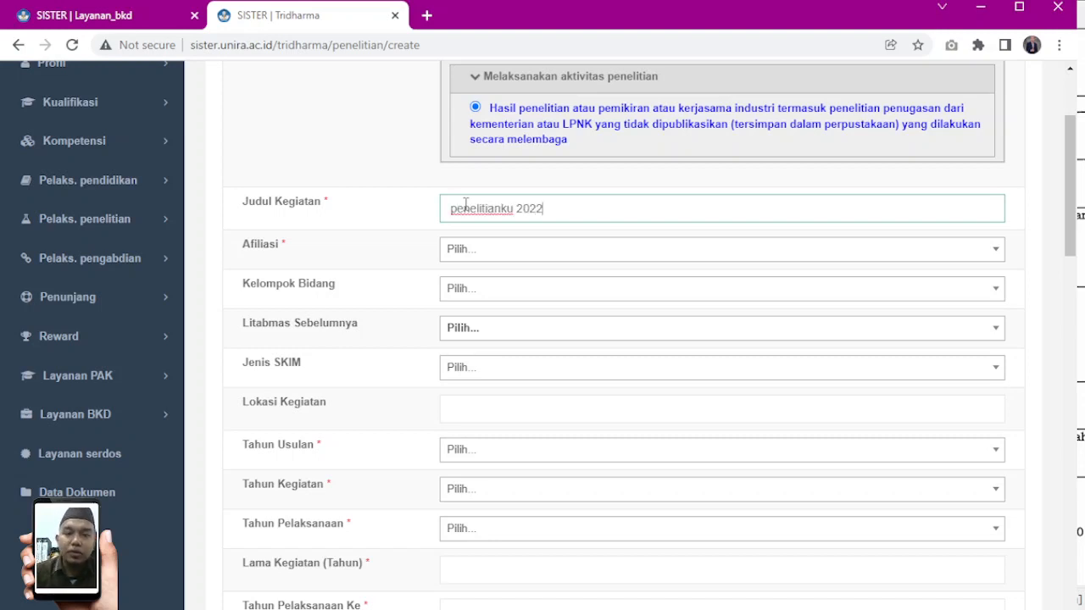
pyautogui.click(448, 209)
pyautogui.write('Ini judul')
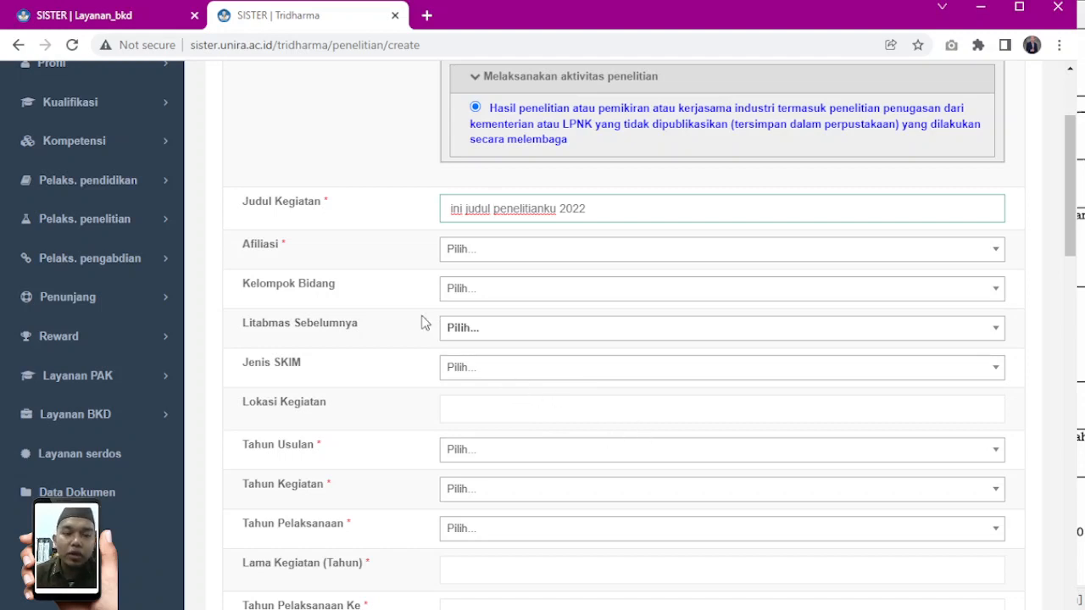
# Set the affiliation to Universitas Madura and the field group (Kelompok Bidang) to Teknik Informatika.
pyautogui.click(468, 254)
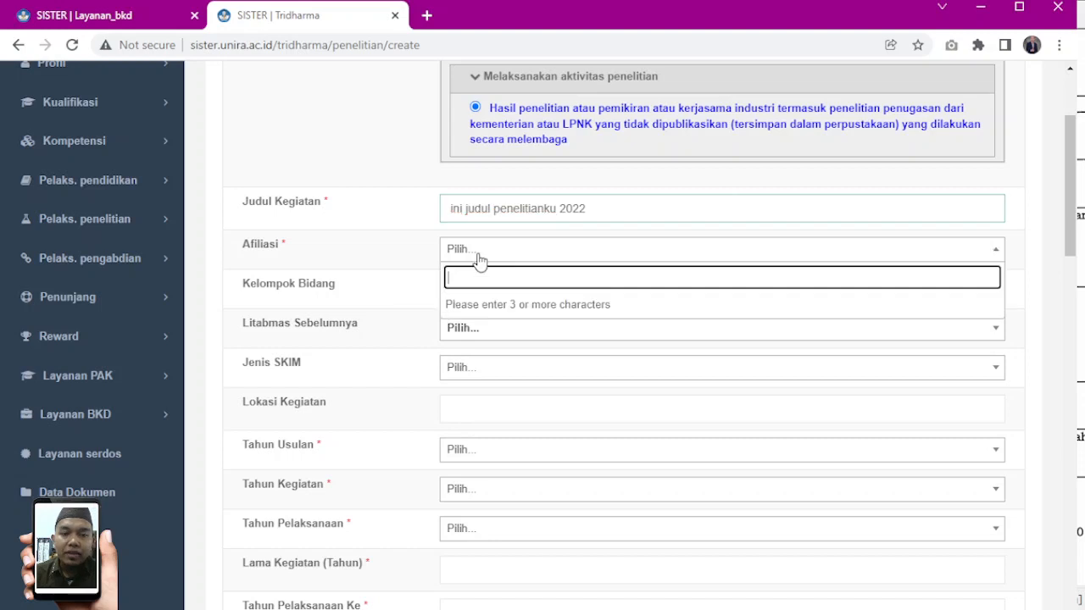
pyautogui.write('univers')
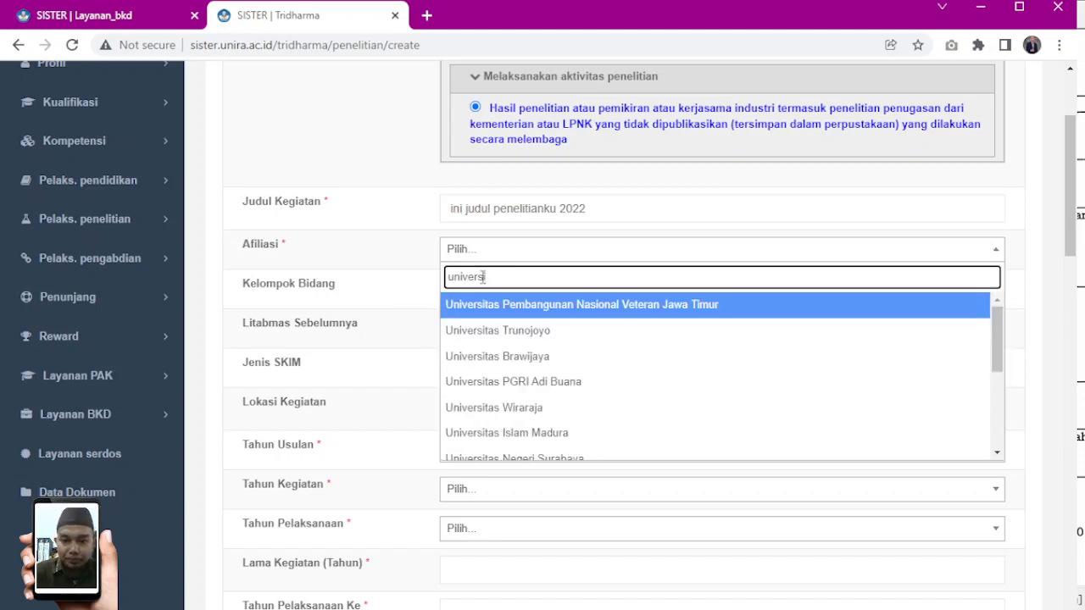
pyautogui.write('itas madura')
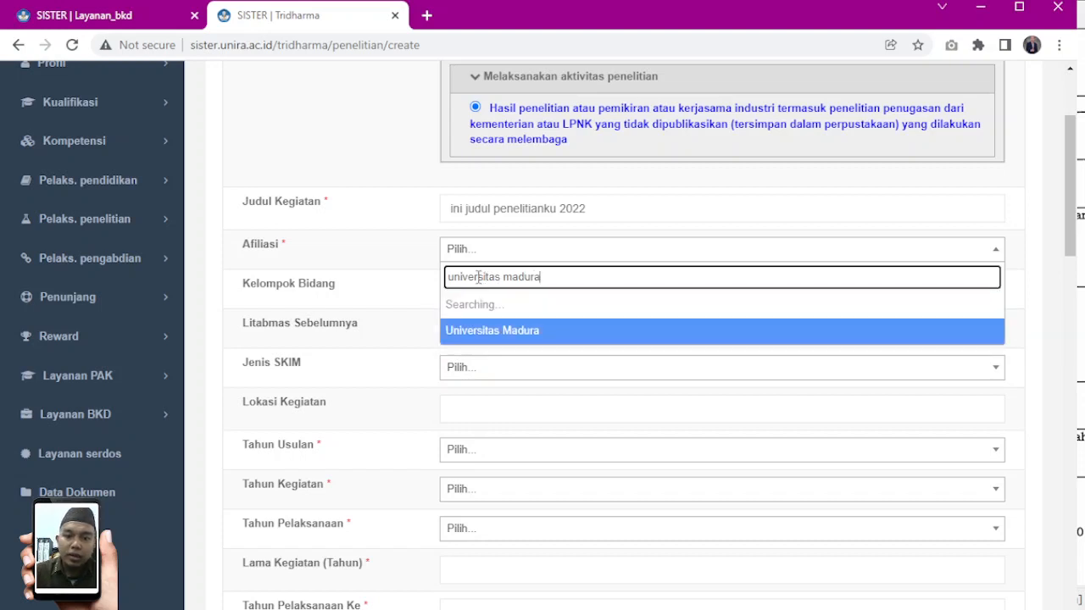
pyautogui.click(503, 305)
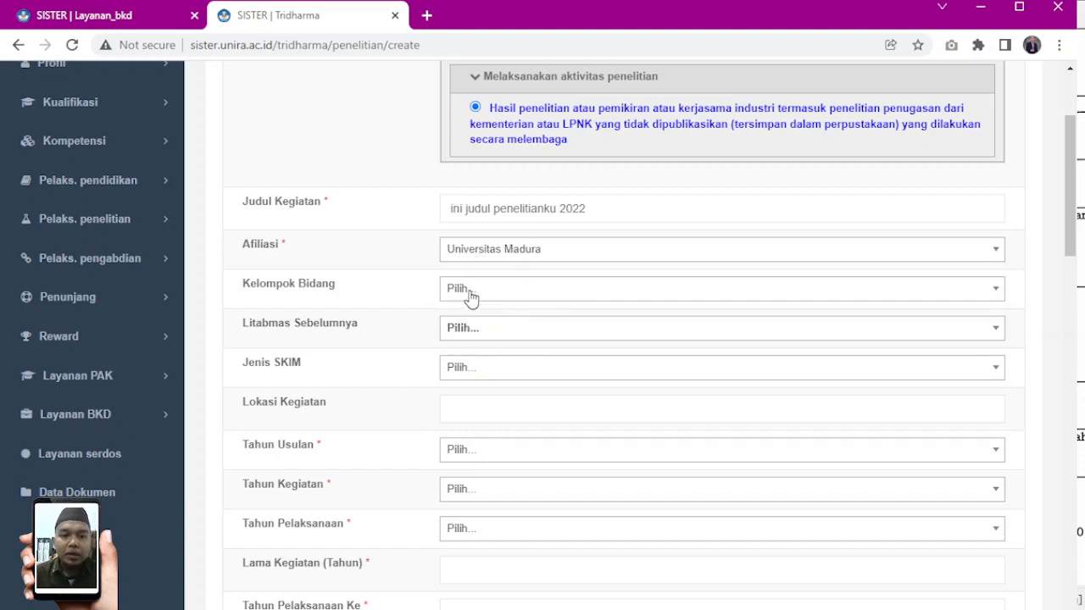
pyautogui.click(471, 290)
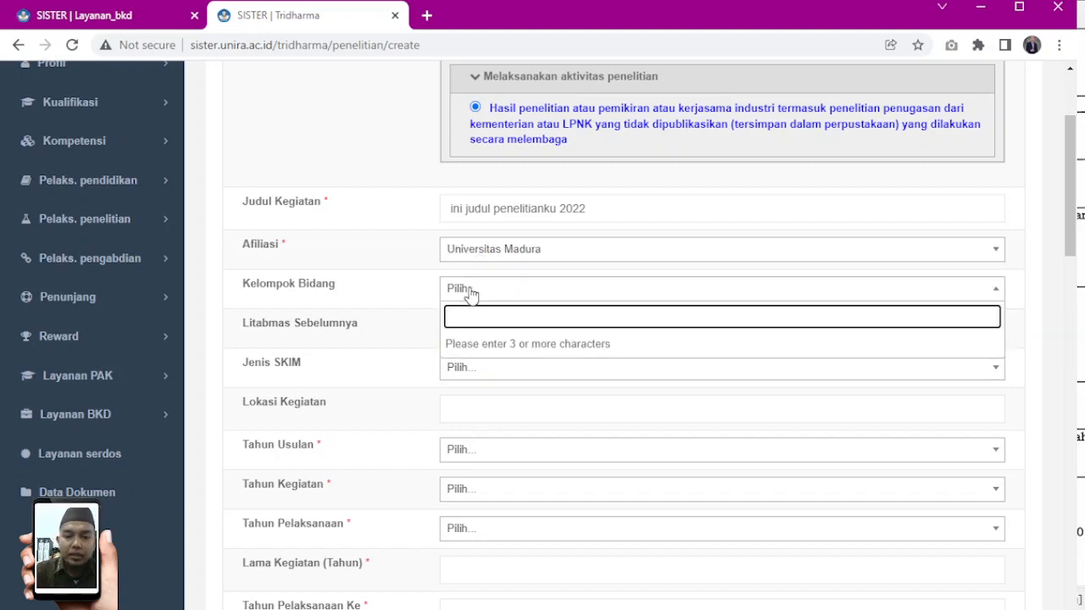
pyautogui.write('informa')
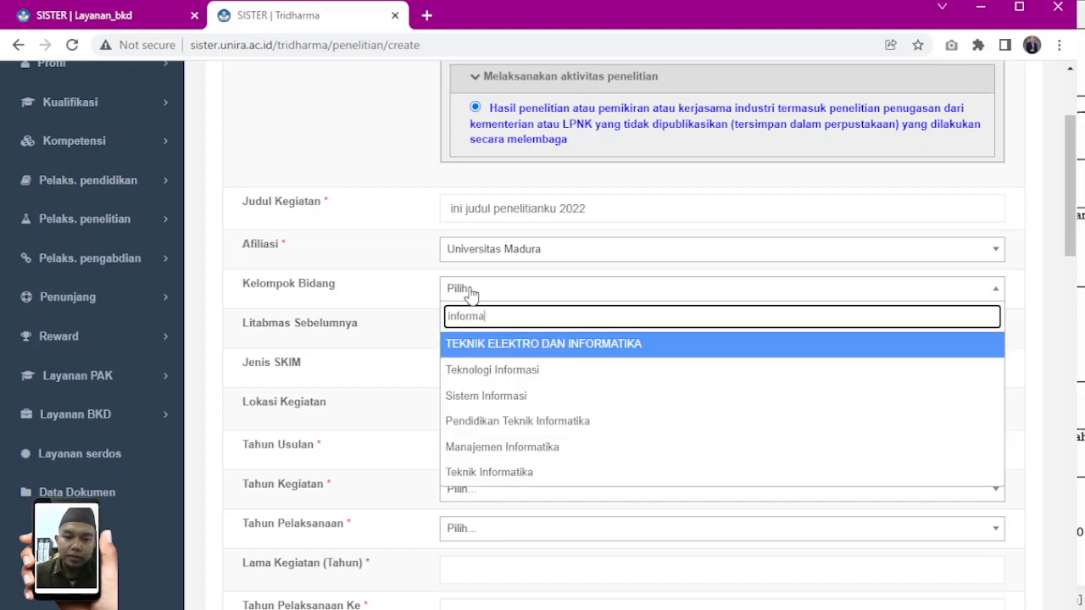
pyautogui.click(483, 472)
# Look through the options offered for Litabmas Sebelumnya and Jenis SKIM without selecting any.
pyautogui.click(480, 338)
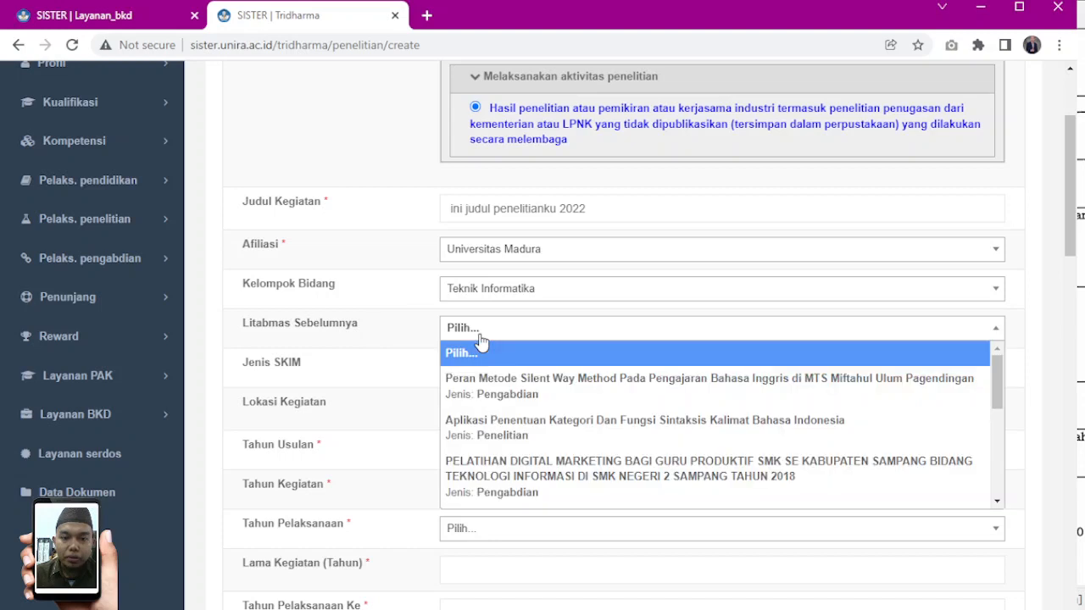
pyautogui.click(480, 337)
pyautogui.scroll(-1, 407, 300)
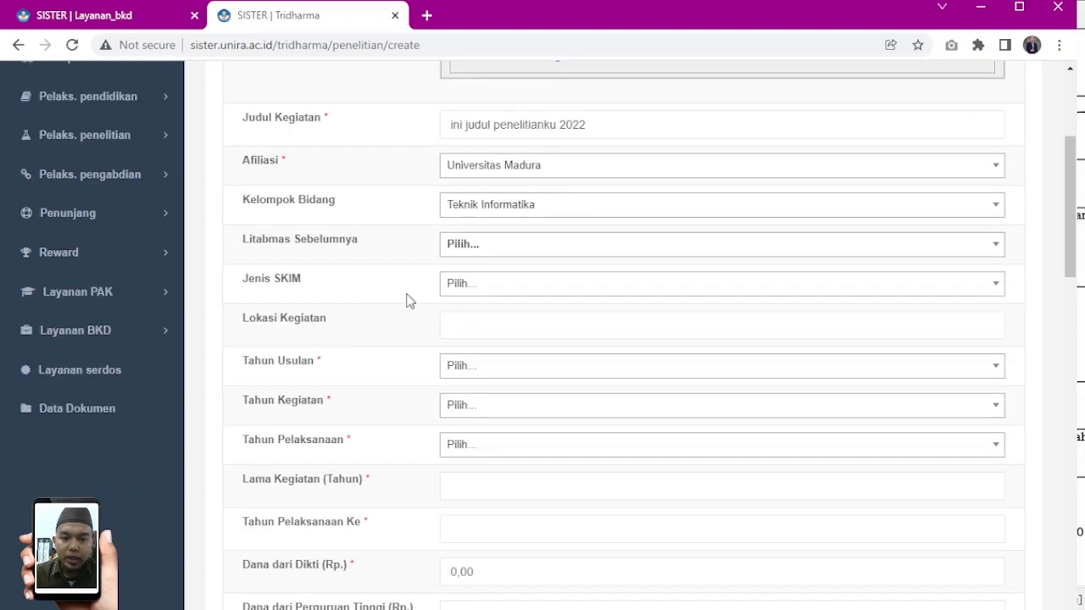
pyautogui.click(467, 287)
pyautogui.scroll(-1, 523, 394)
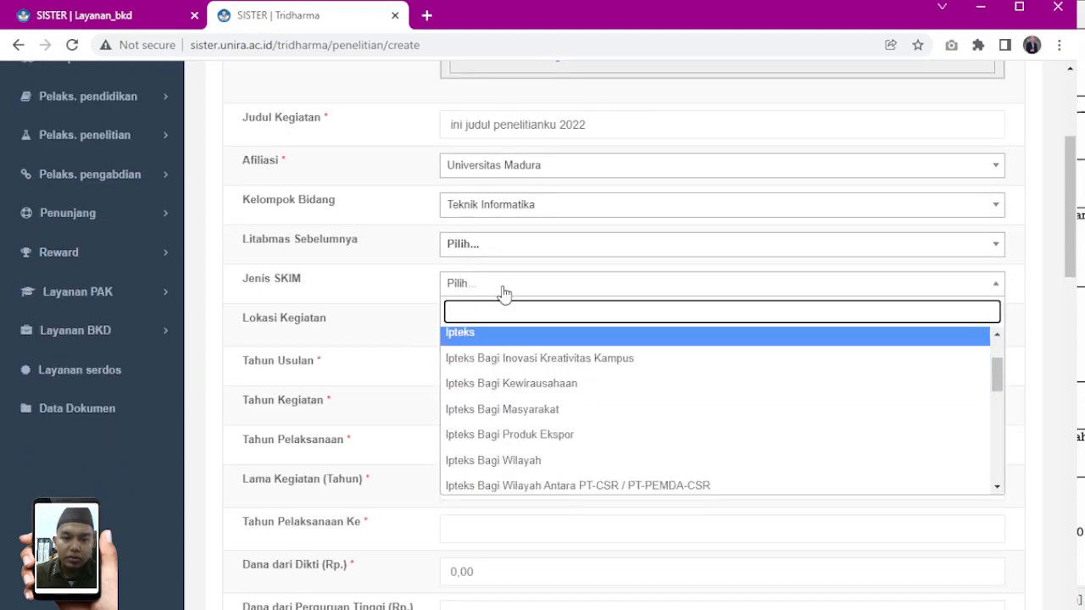
pyautogui.click(392, 303)
# Set the activity location (Lokasi Kegiatan) to "pamekasan".
pyautogui.scroll(-1, 412, 314)
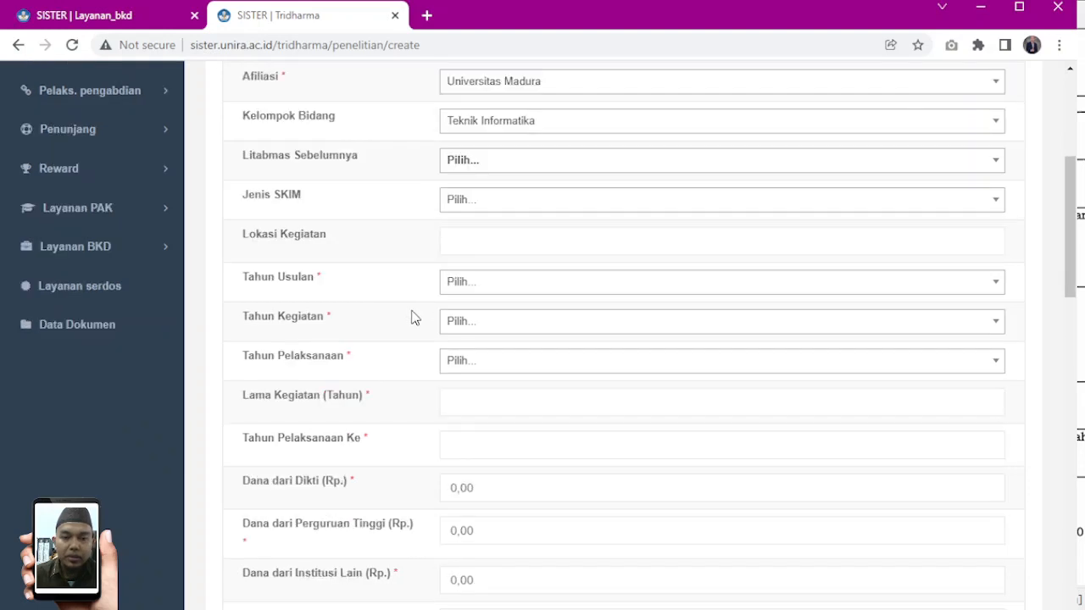
pyautogui.click(468, 242)
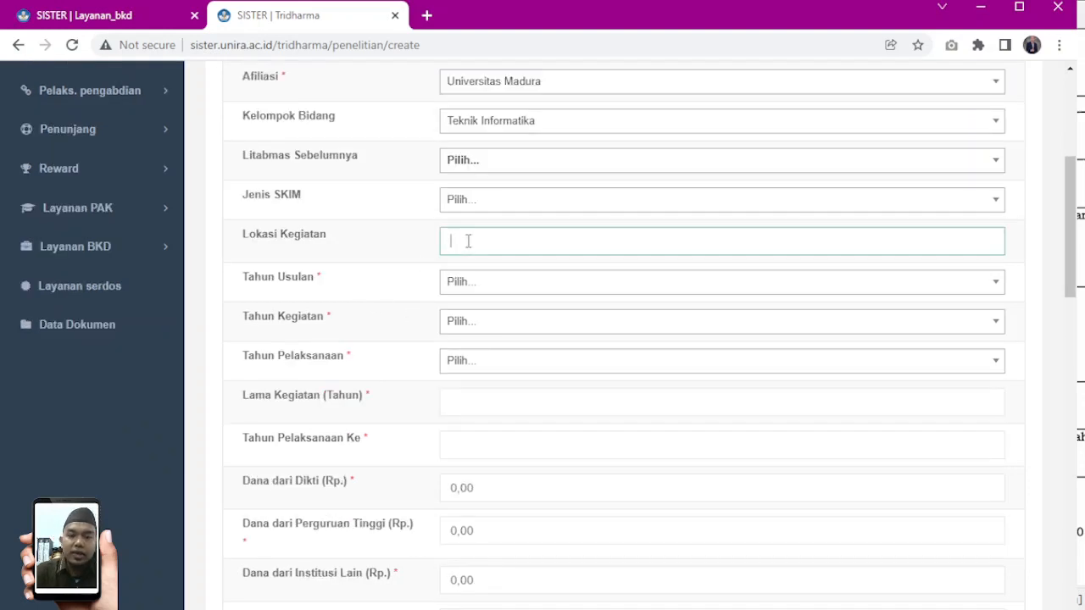
pyautogui.click(472, 279)
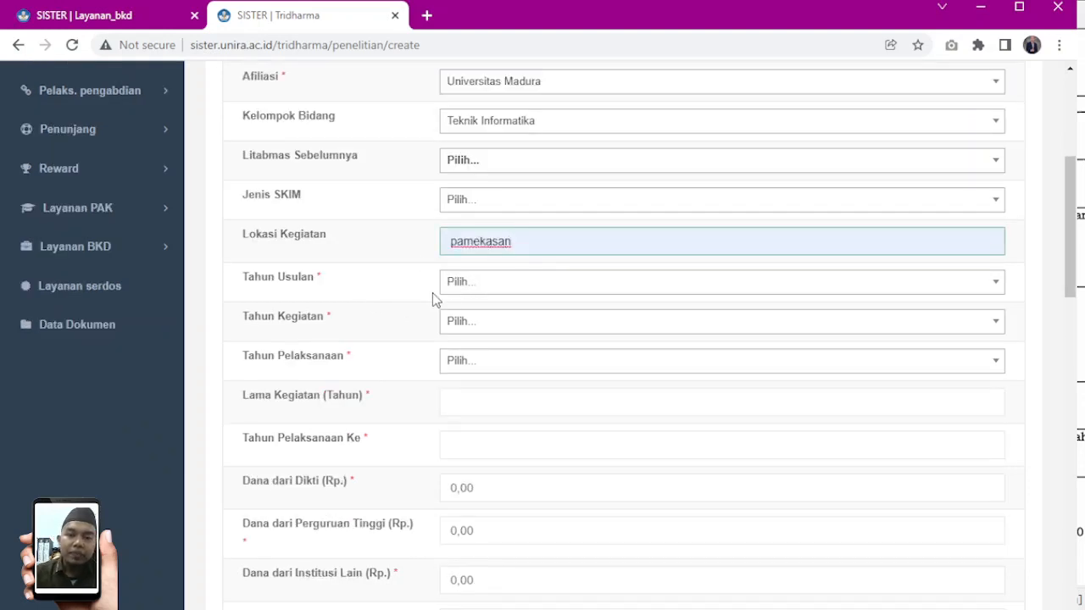
# Set Tahun Usulan, Tahun Kegiatan and Tahun Pelaksanaan all to 2022.
pyautogui.click(464, 290)
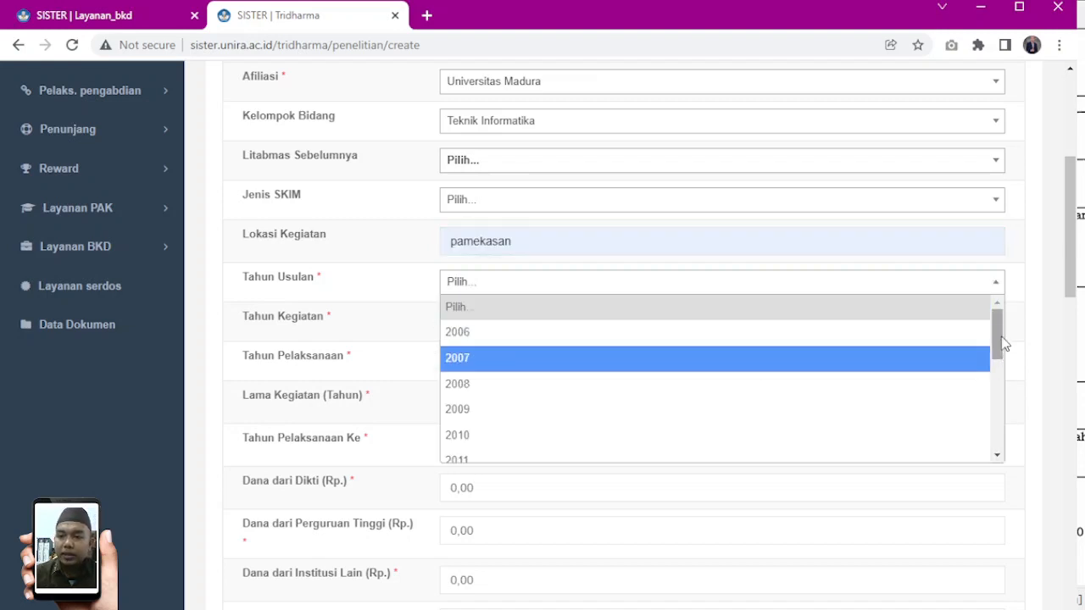
pyautogui.moveTo(995, 363); pyautogui.dragTo(997, 440)
pyautogui.click(477, 448)
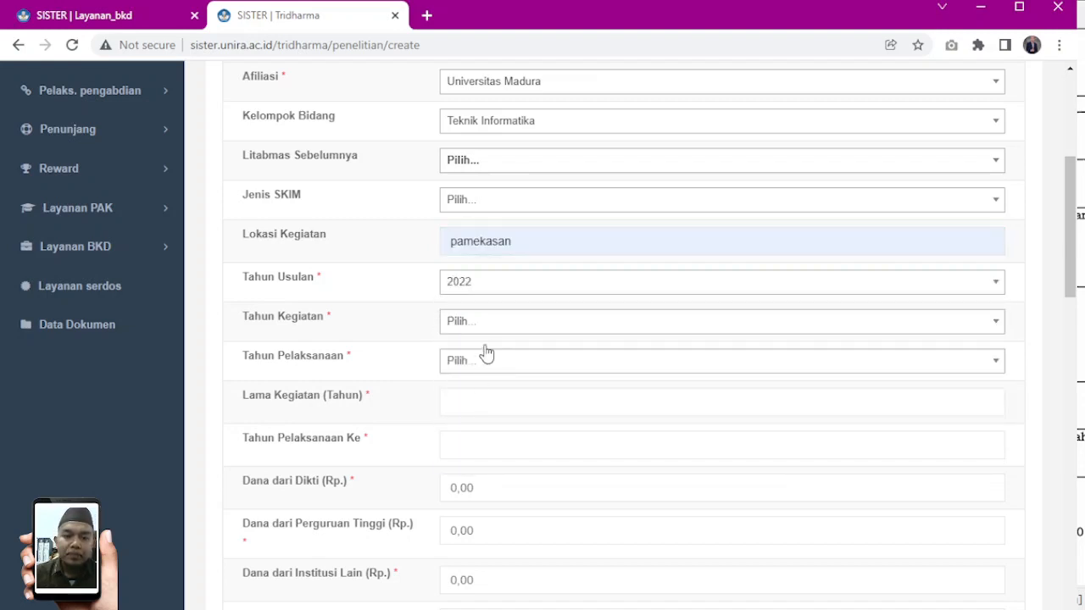
pyautogui.click(497, 325)
pyautogui.moveTo(997, 364); pyautogui.dragTo(998, 460)
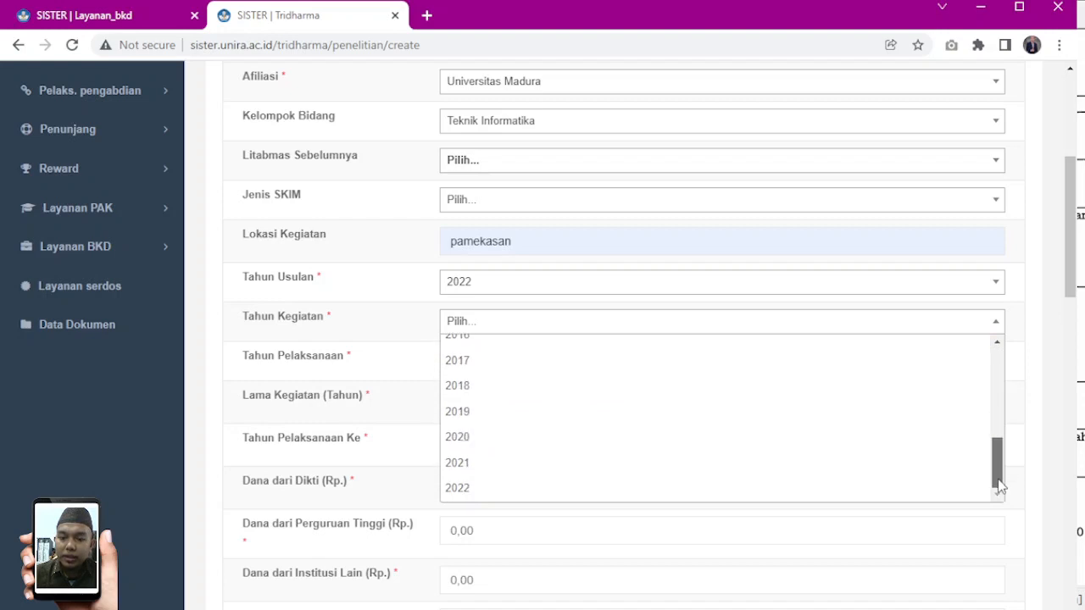
pyautogui.click(477, 495)
pyautogui.click(492, 366)
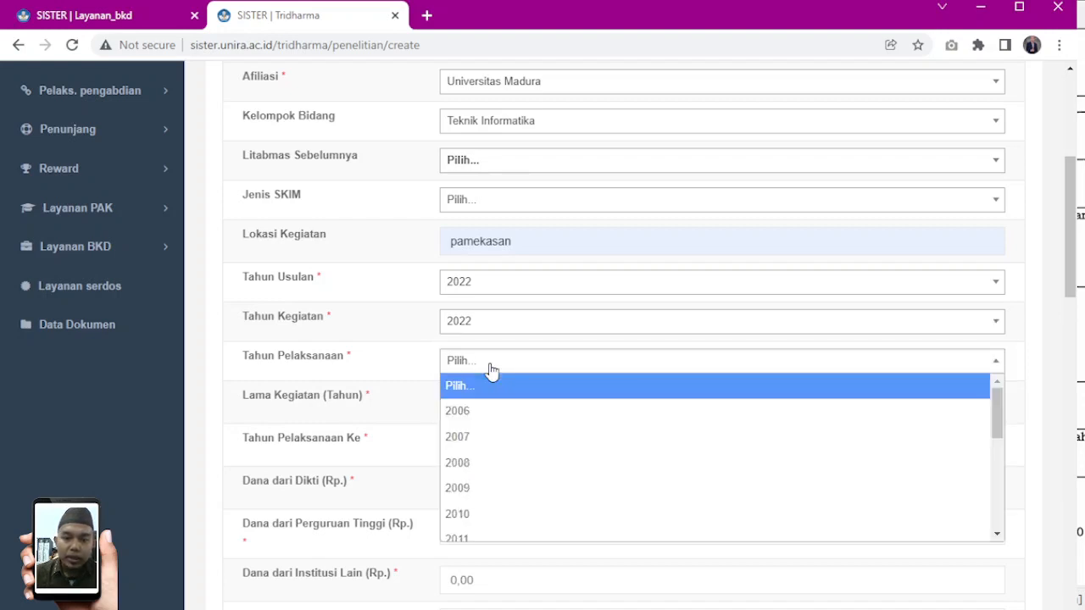
pyautogui.moveTo(997, 415); pyautogui.dragTo(997, 505)
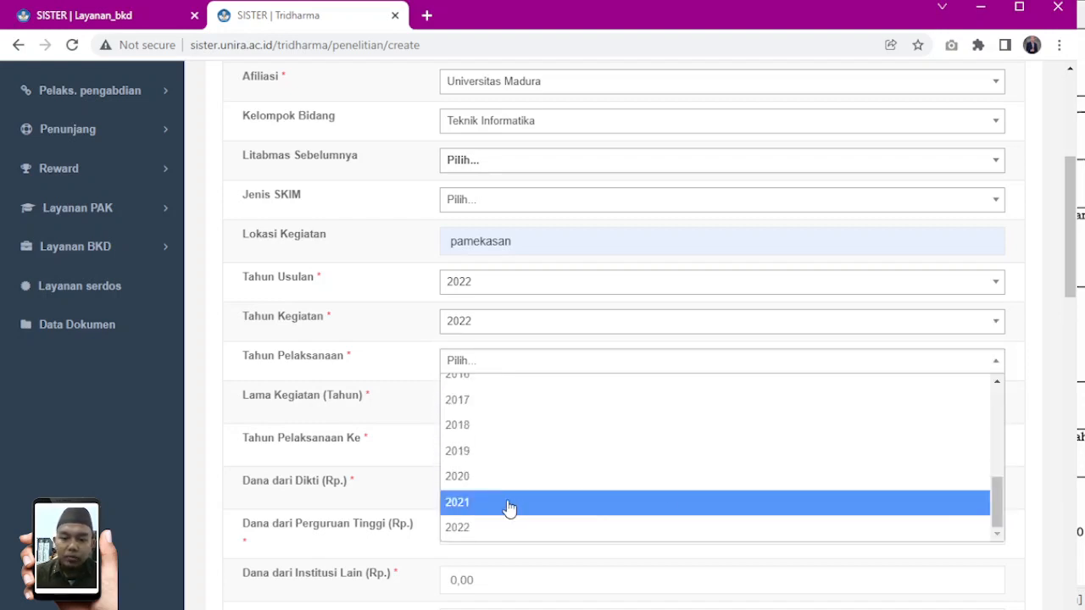
pyautogui.click(471, 524)
# Set the activity duration (Lama Kegiatan) to 1 year and Tahun Pelaksanaan Ke to 1.
pyautogui.press('Tab')
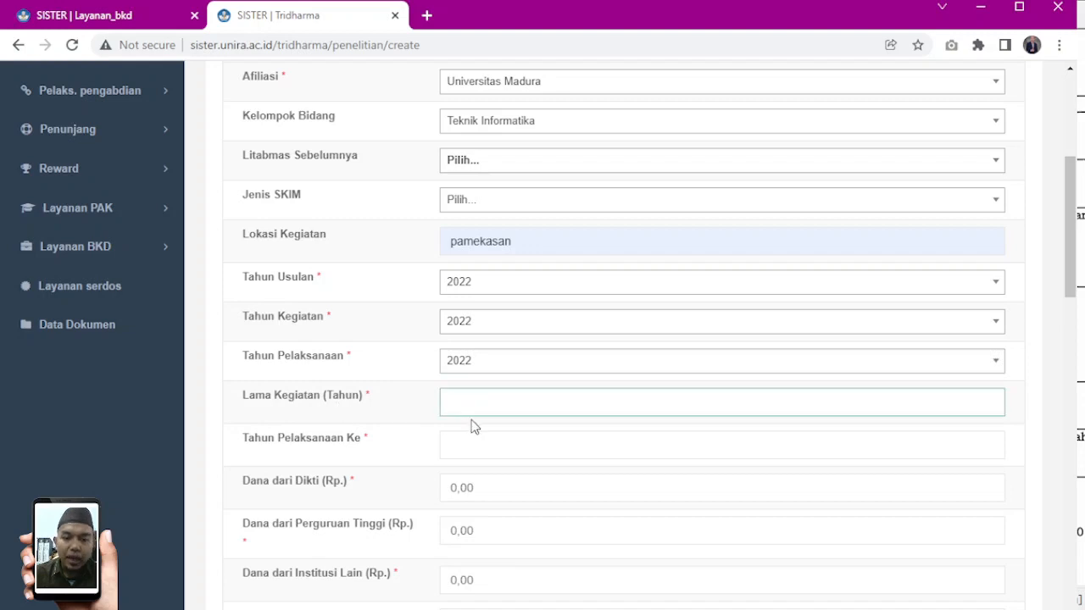
pyautogui.write('1')
pyautogui.scroll(-1, 328, 406)
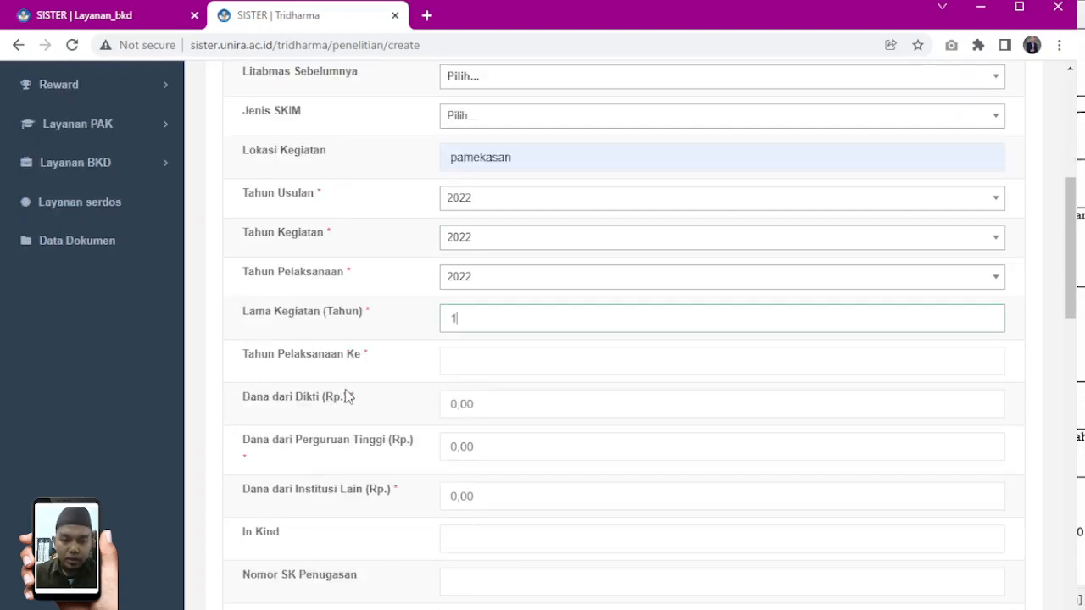
pyautogui.click(463, 364)
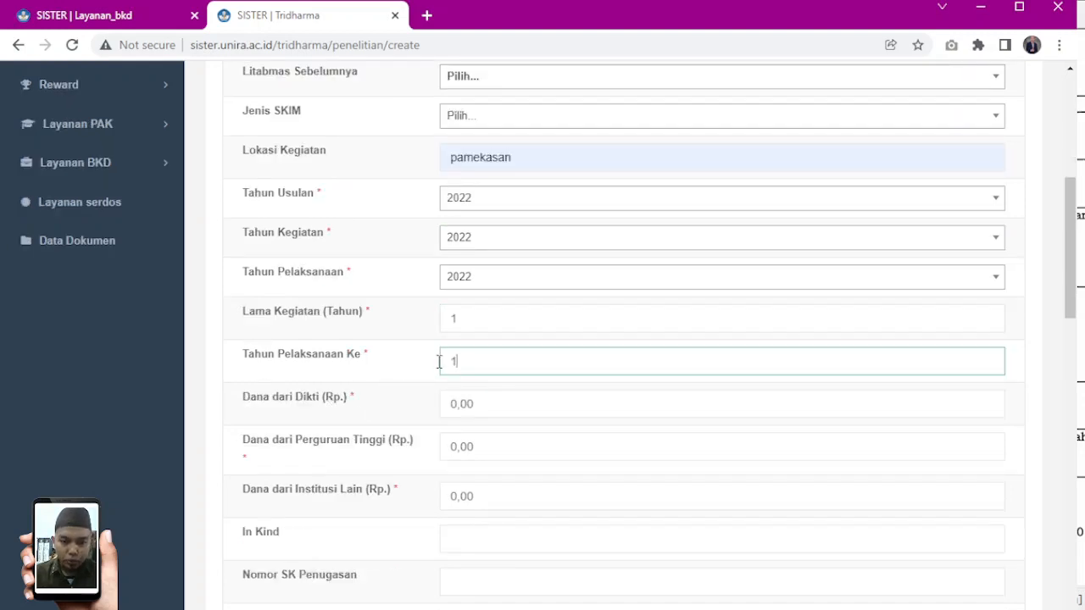
pyautogui.press('Tab')
pyautogui.moveTo(492, 404); pyautogui.dragTo(402, 415)
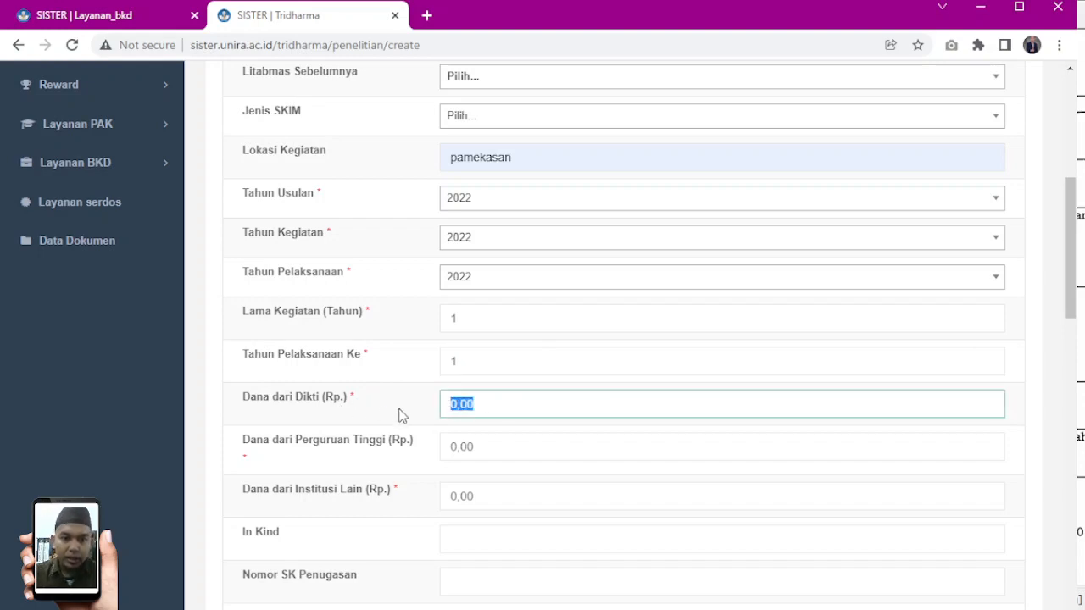
pyautogui.click(485, 410)
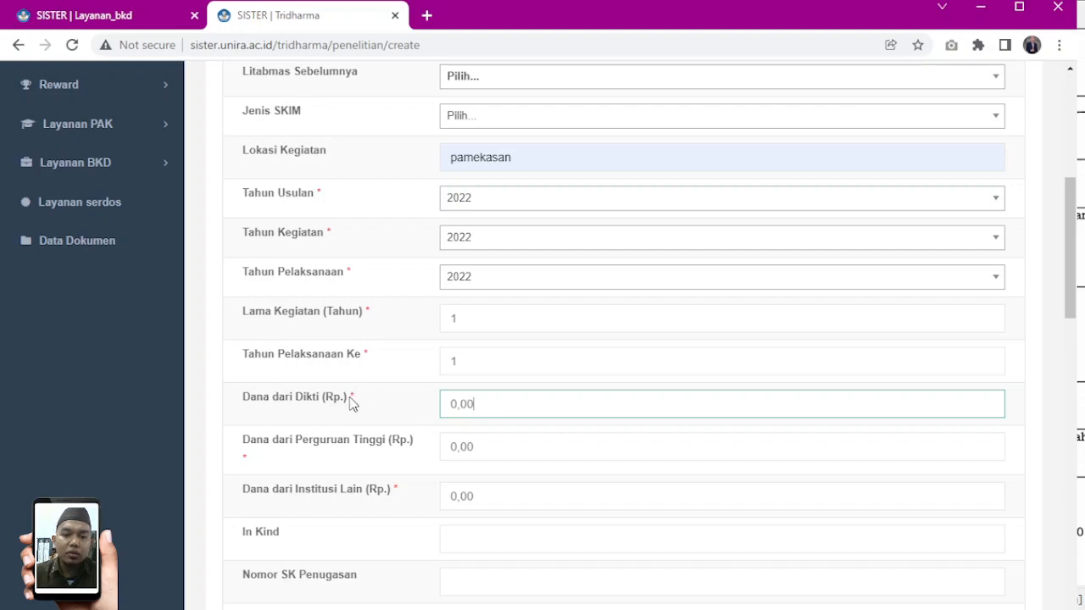
pyautogui.moveTo(349, 398); pyautogui.dragTo(356, 400)
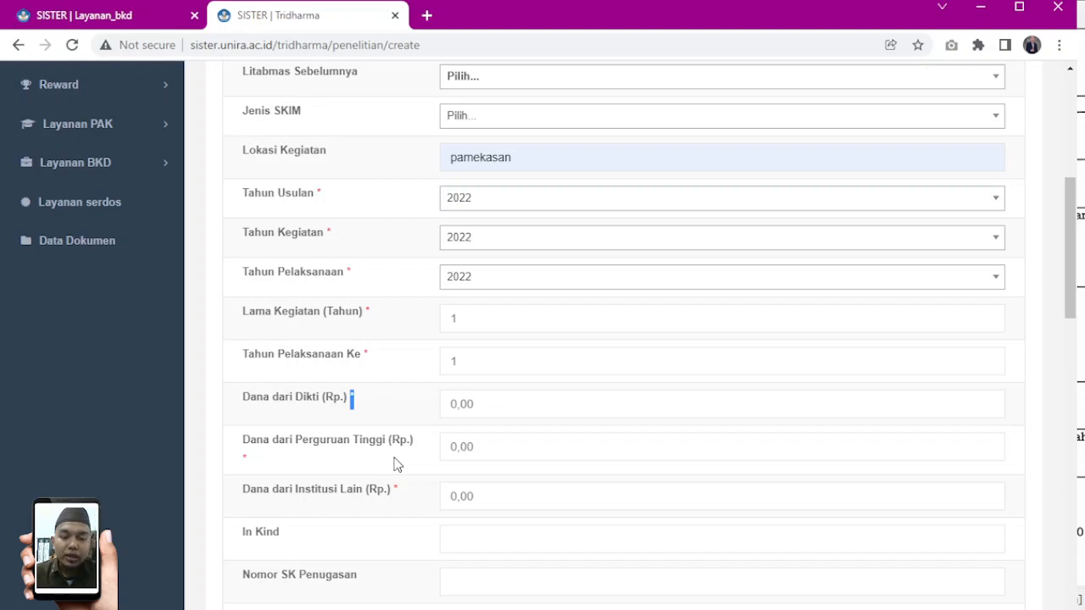
pyautogui.click(489, 405)
# Set the university funding (Dana dari Perguruan Tinggi) to Rp. 500.000.
pyautogui.moveTo(489, 448); pyautogui.dragTo(435, 450)
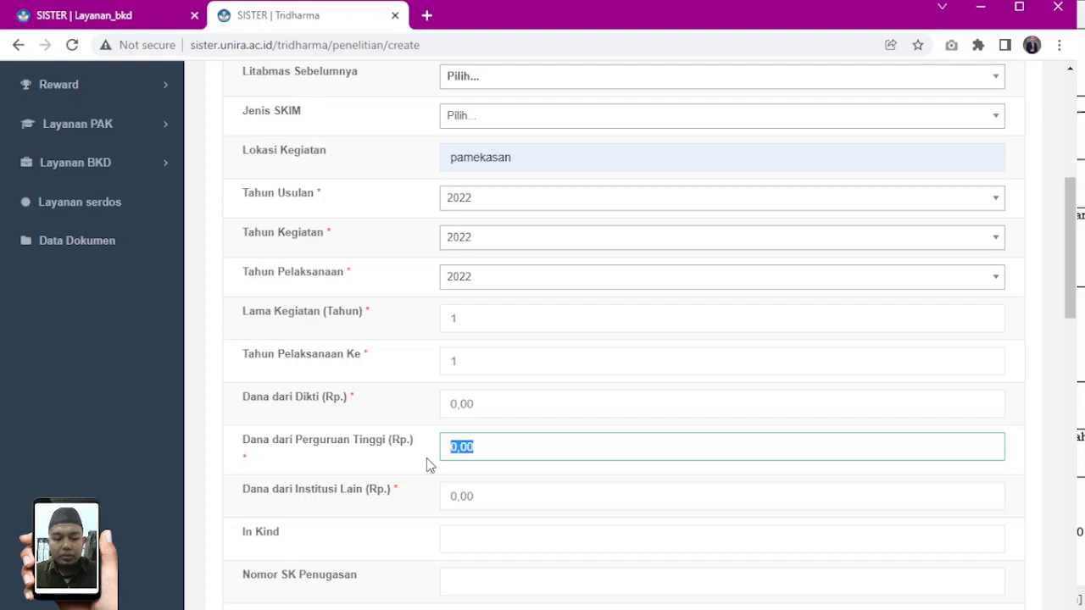
pyautogui.write('500.')
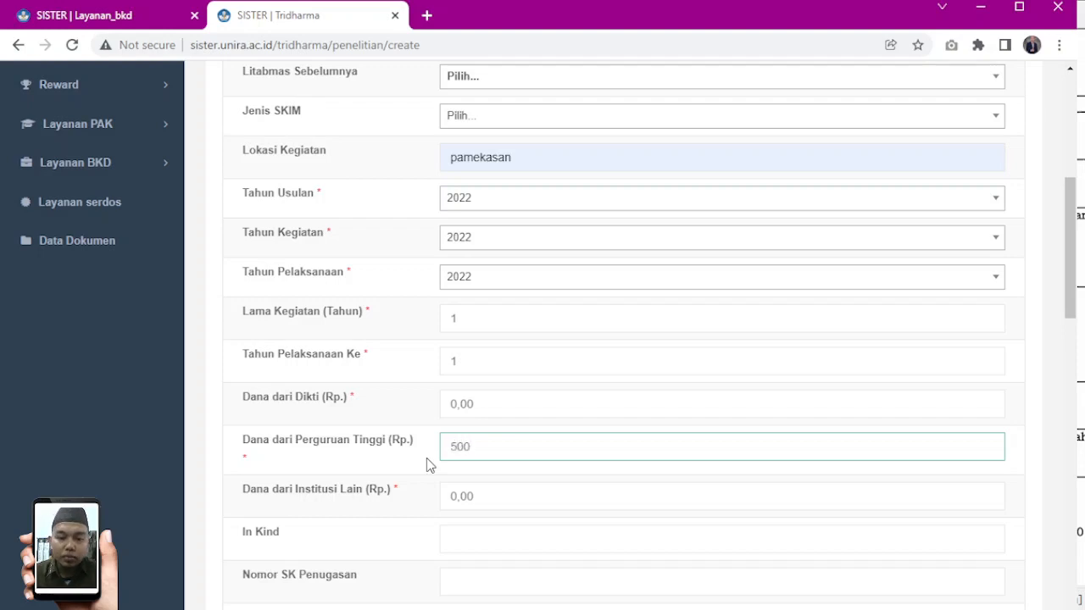
pyautogui.write('000')
# Fill in Nomor SK Penugasan with 045/I.06/UNIRA/X/2021 and set Tanggal SK Penugasan to 03/01/2022.
pyautogui.scroll(-1, 428, 465)
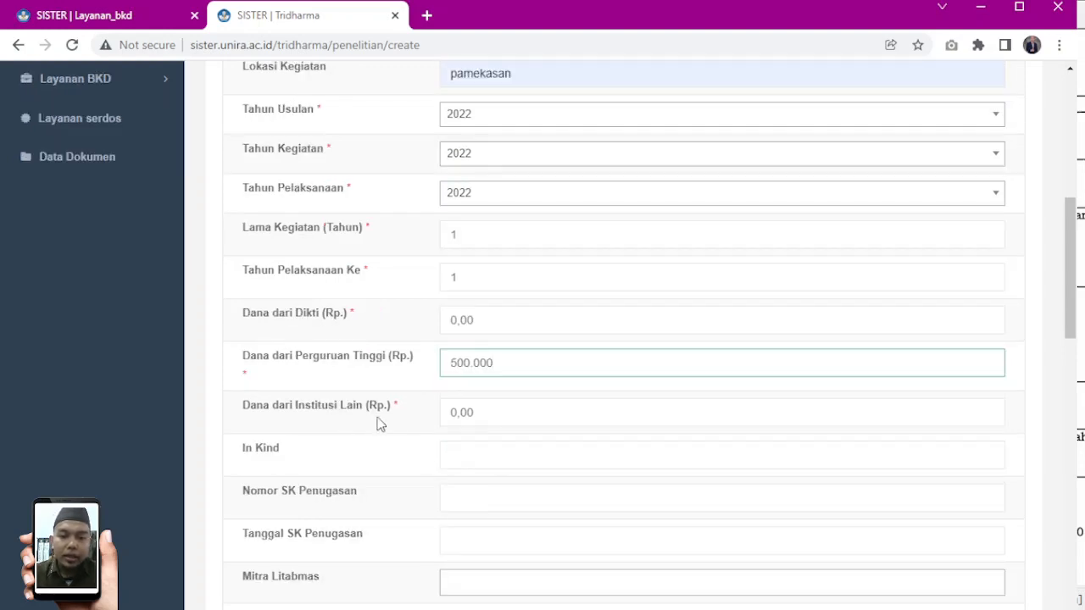
pyautogui.scroll(-2, 386, 422)
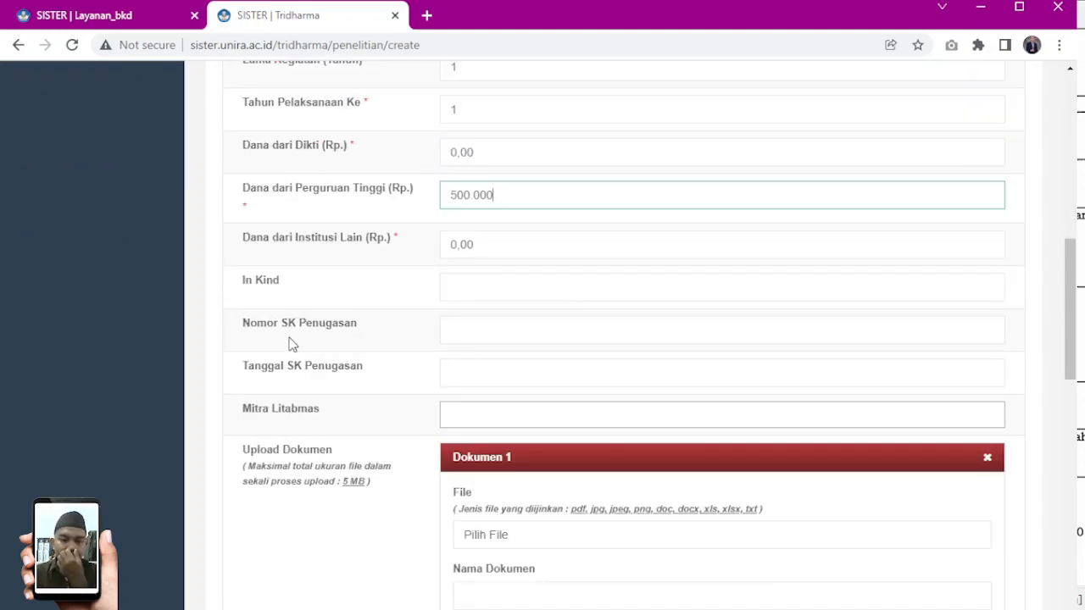
pyautogui.click(469, 330)
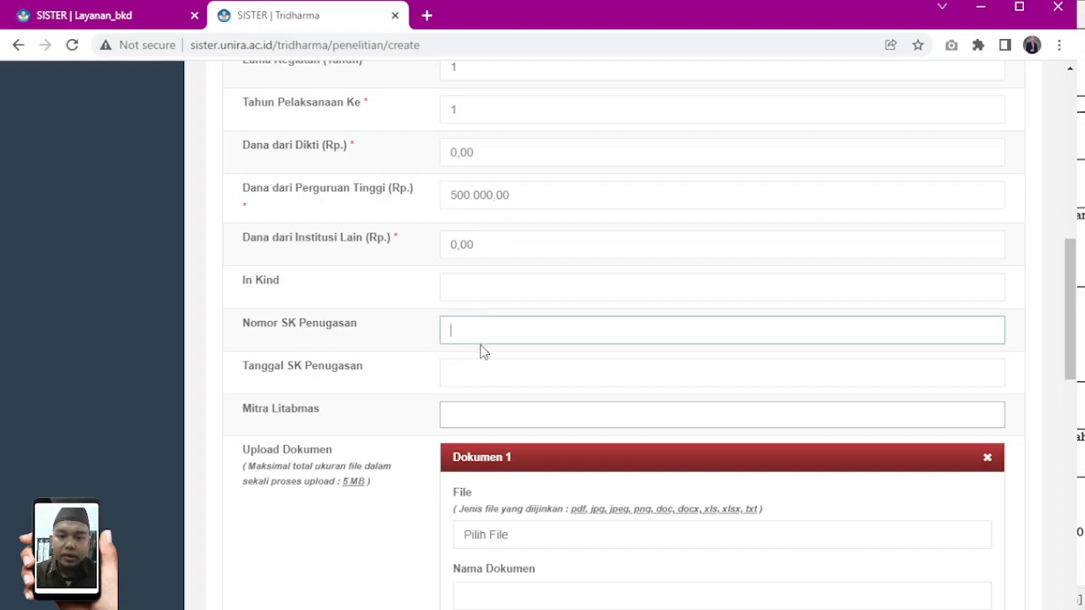
pyautogui.click(480, 360)
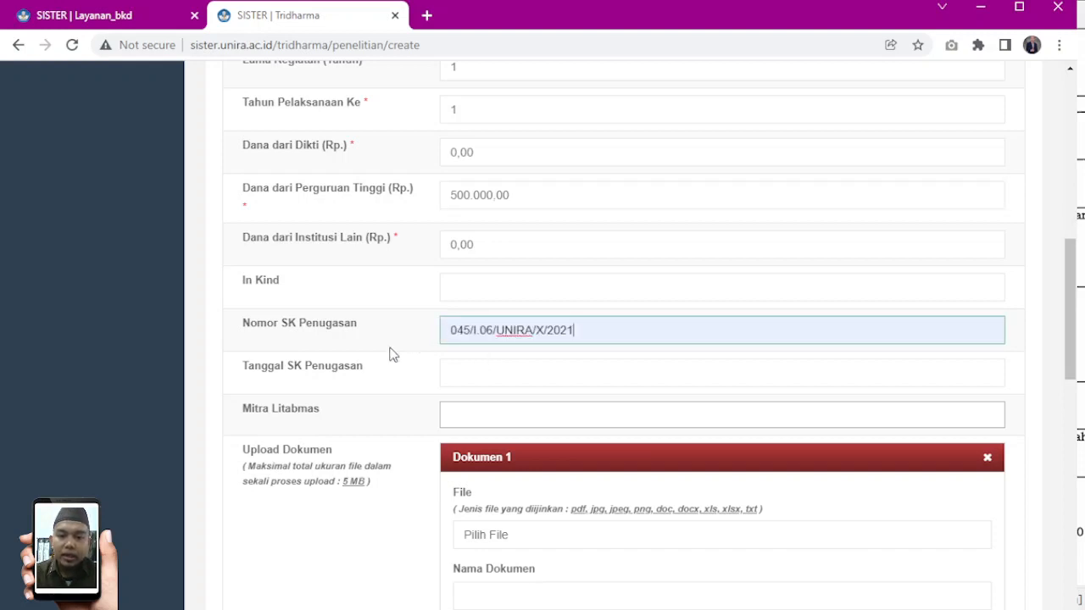
pyautogui.click(468, 374)
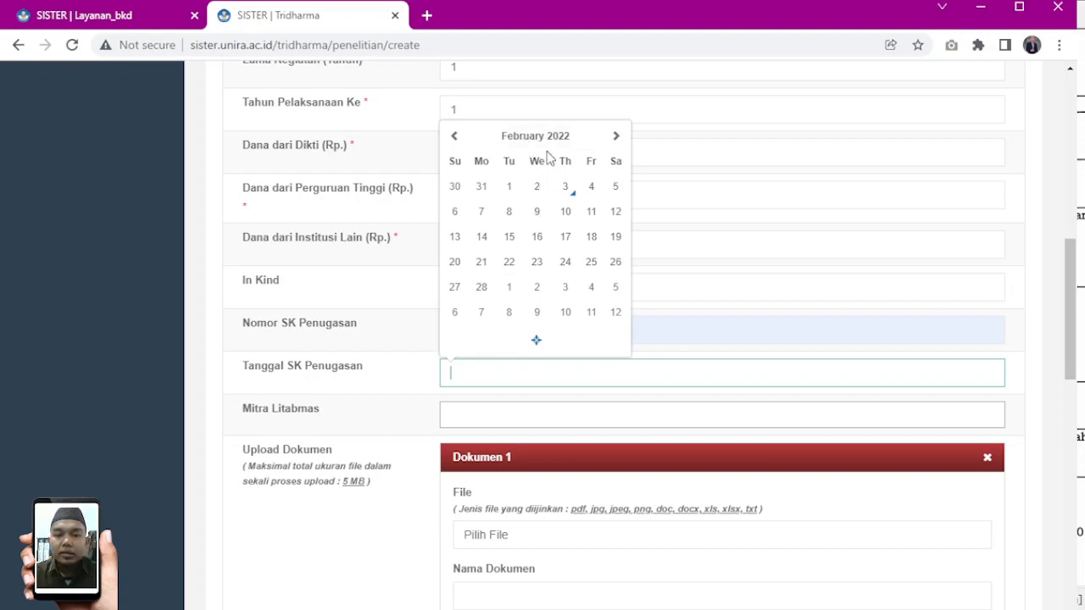
pyautogui.click(453, 135)
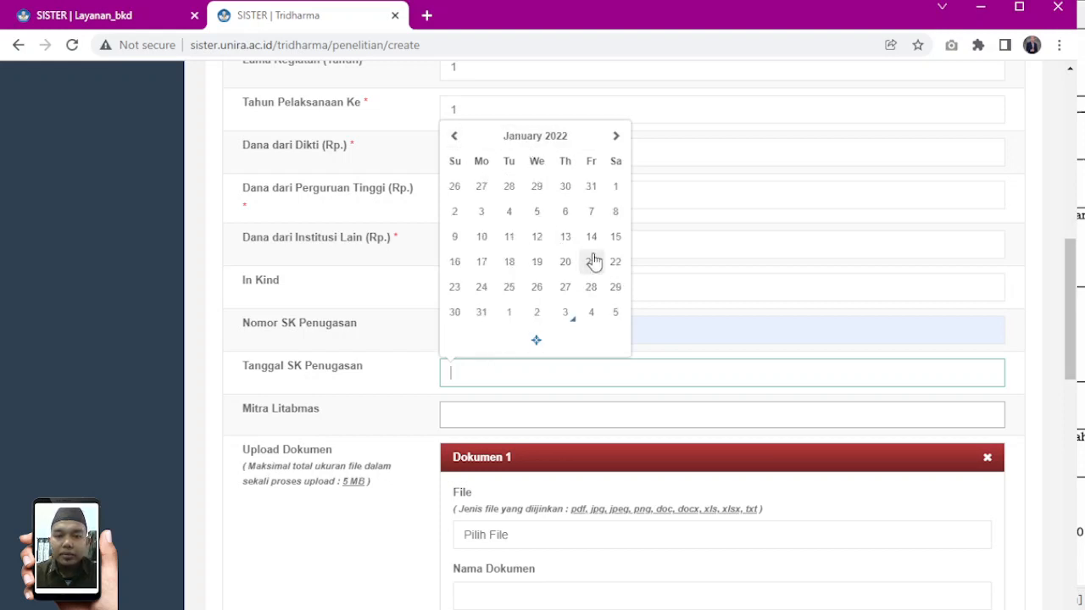
pyautogui.click(480, 212)
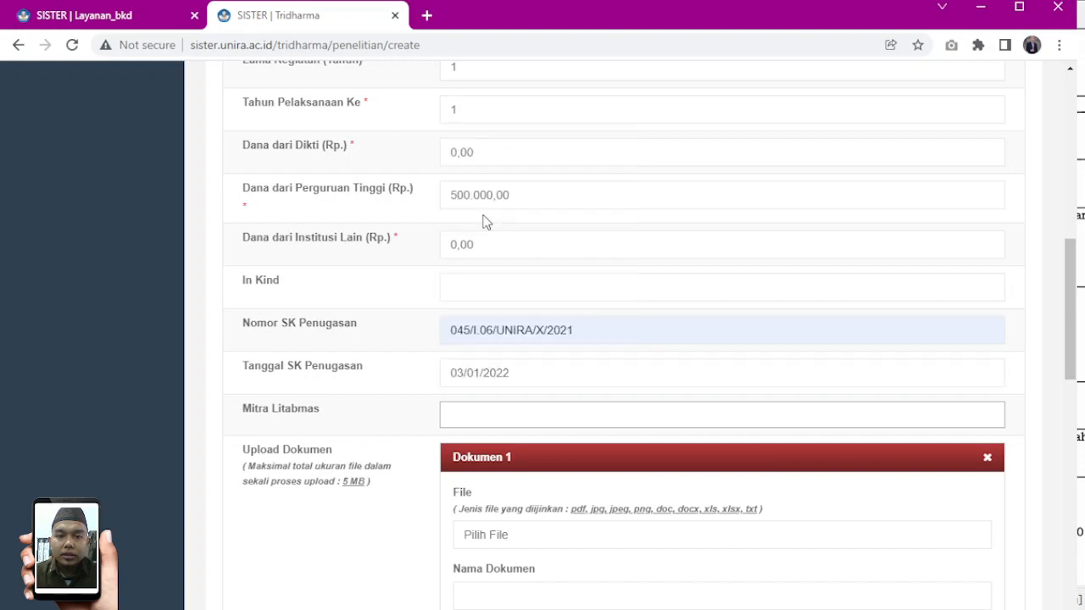
pyautogui.scroll(-2, 366, 390)
pyautogui.click(461, 246)
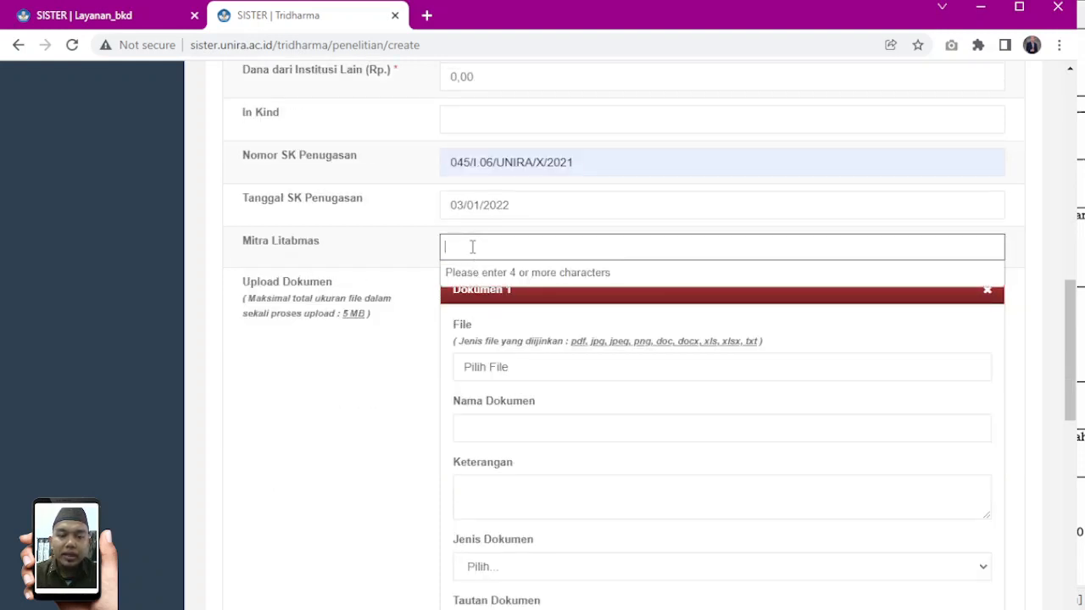
pyautogui.click(421, 260)
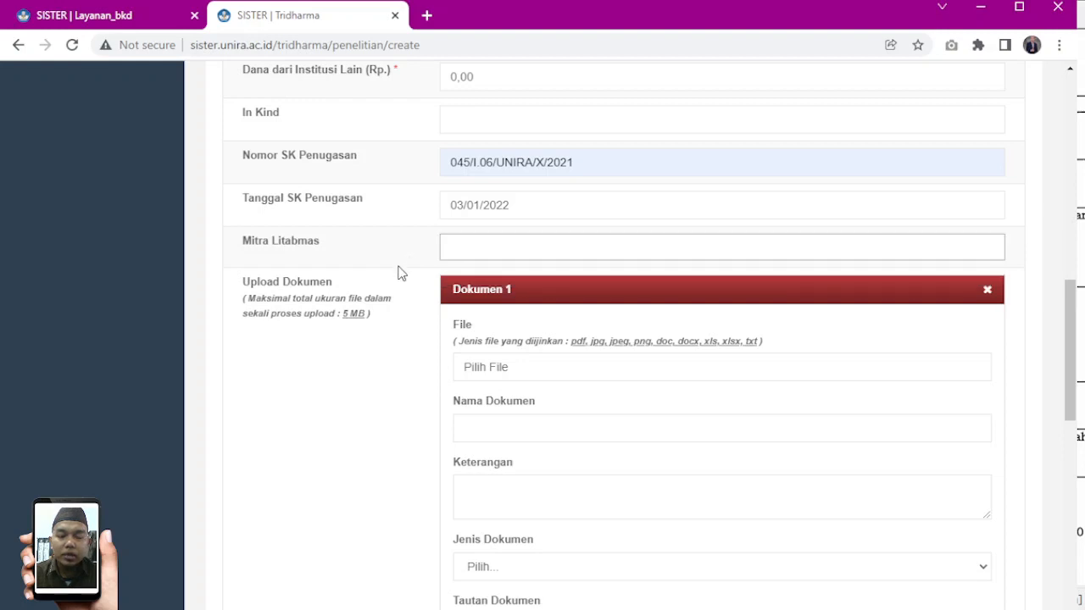
# Attach the file "1-TEMPLATE PENGABDIAN PKM-KLINIK UNIRA.pdf" to Dokumen 1.
pyautogui.scroll(-1, 394, 275)
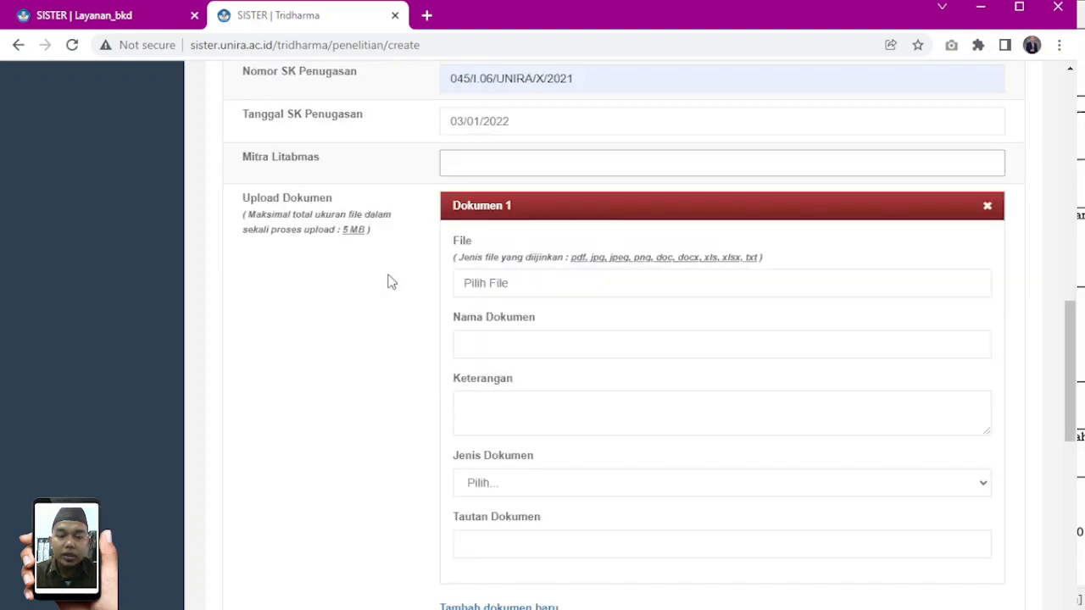
pyautogui.click(524, 292)
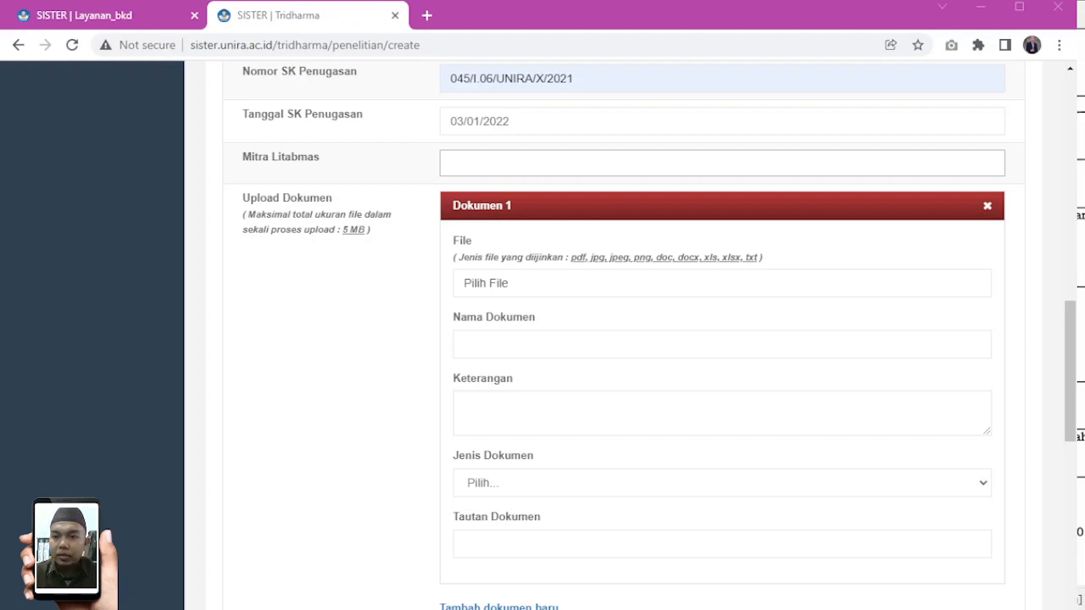
pyautogui.press('Return')
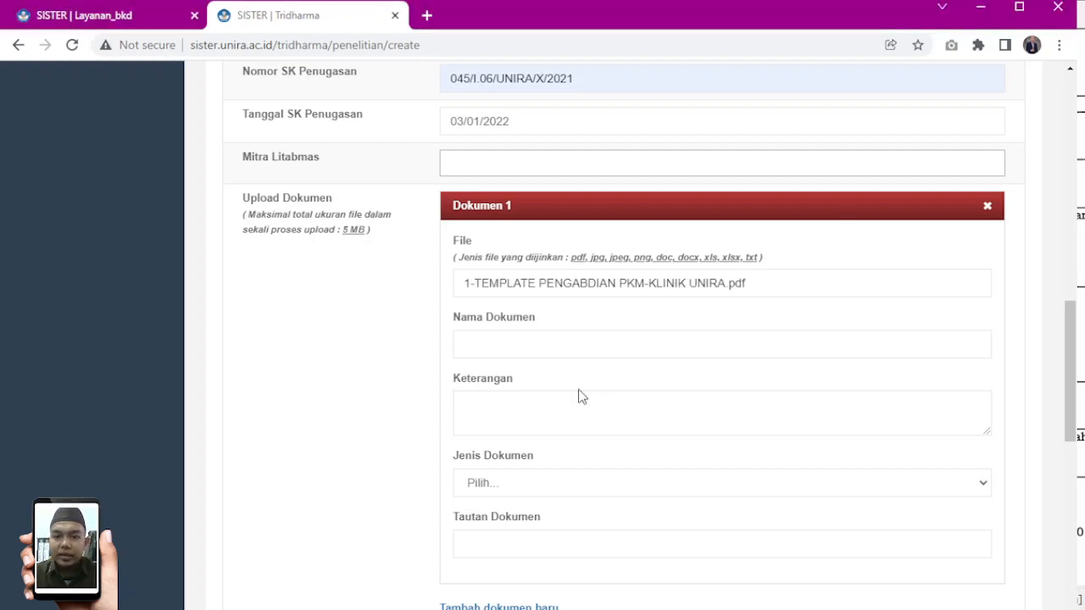
# Enter "laporan penelitian ku 2022" as the name (Nama Dokumen) of Dokumen 1.
pyautogui.click(528, 351)
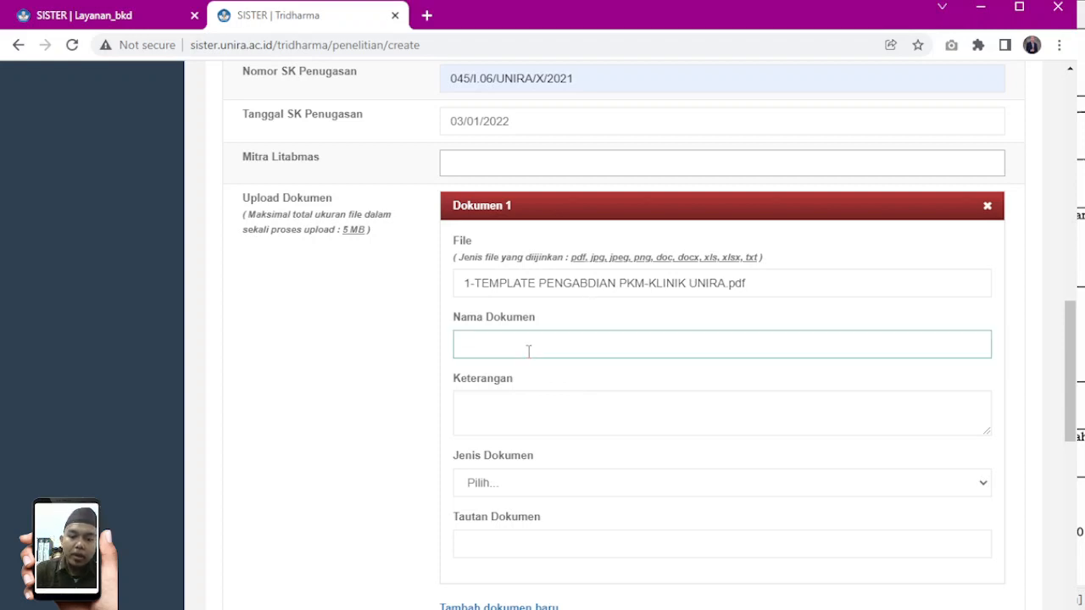
pyautogui.write('laporan pne')
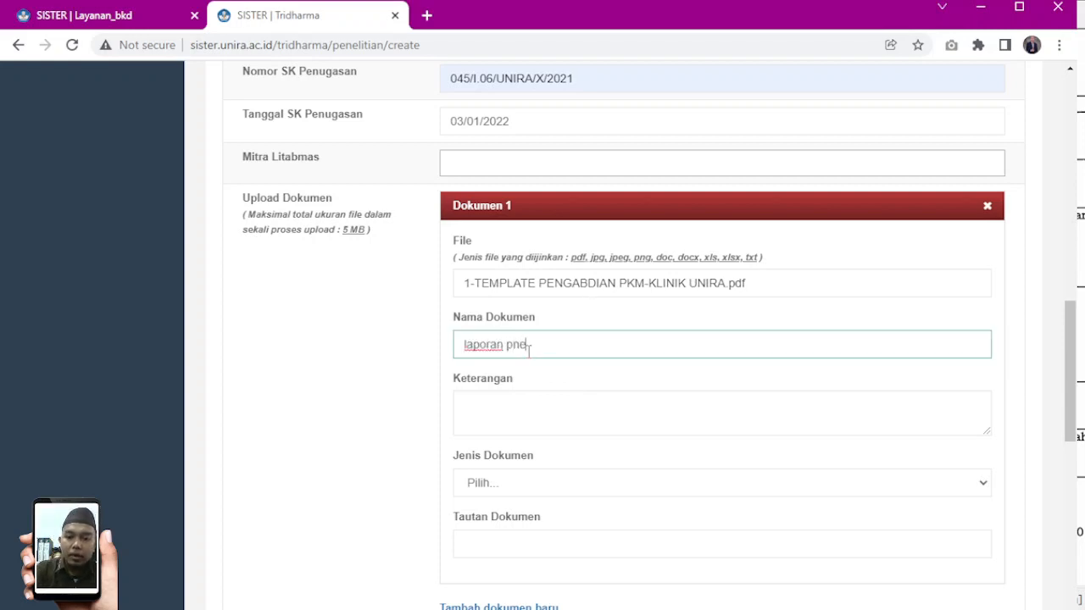
pyautogui.press('BackSpace')
pyautogui.press('BackSpace')
pyautogui.write('enelitia')
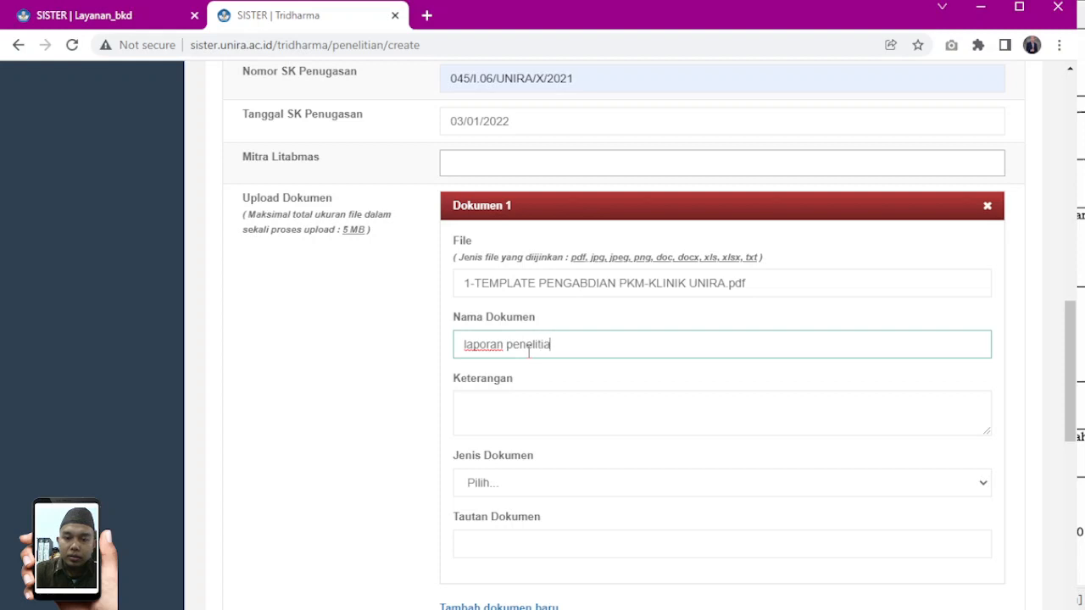
pyautogui.write('n ku 2022')
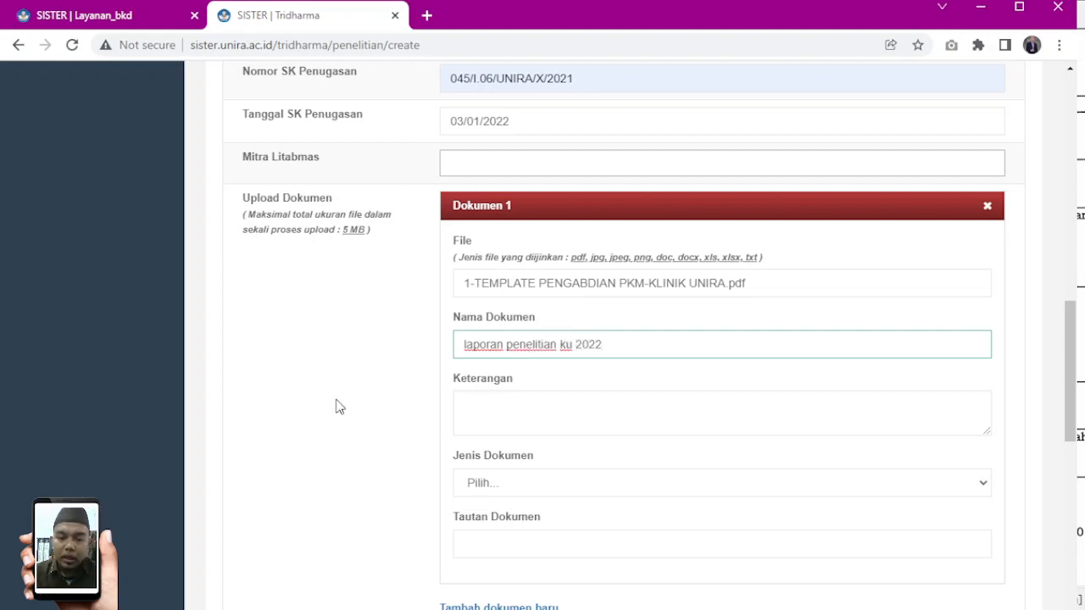
# Set the document type (Jenis Dokumen) of Dokumen 1 to Lainnya.
pyautogui.scroll(-3, 574, 273)
pyautogui.click(575, 246)
pyautogui.click(574, 242)
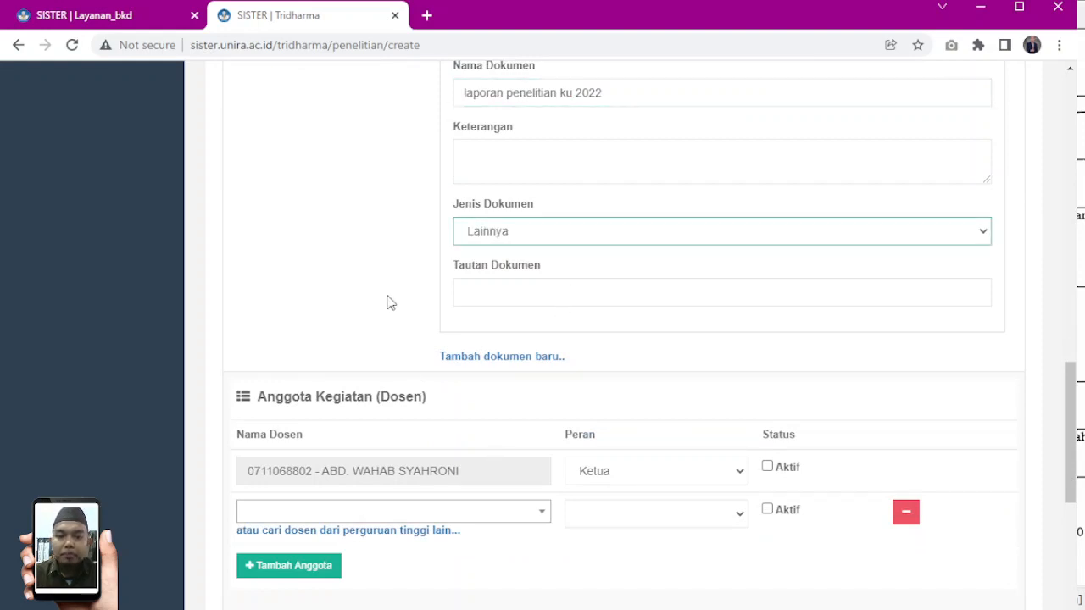
pyautogui.scroll(-1, 392, 303)
pyautogui.click(382, 212)
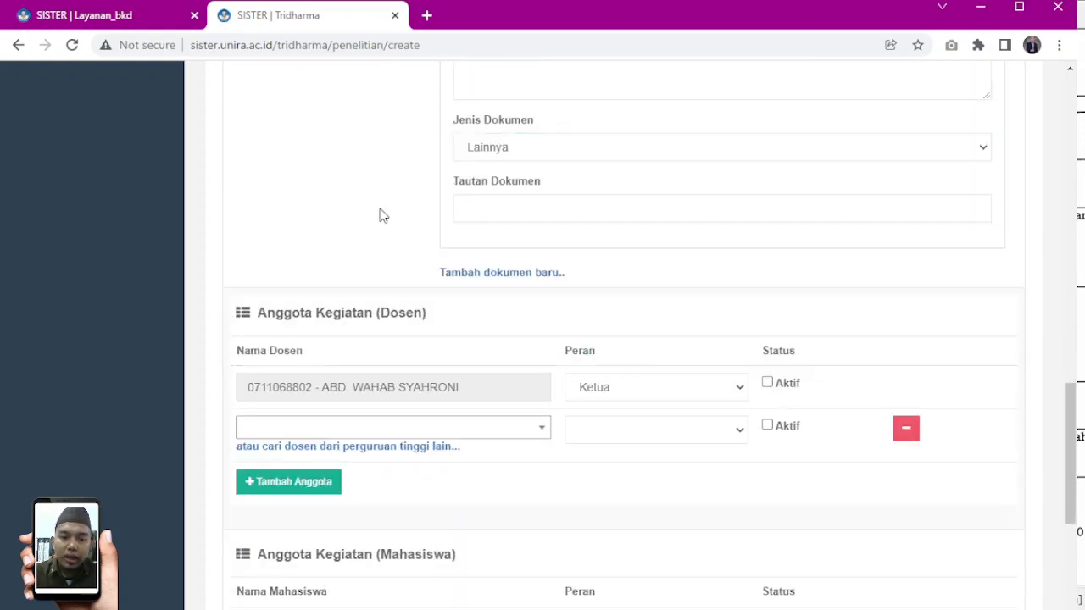
# Mark the lecturer with the Ketua role as Aktif under Anggota Kegiatan (Dosen).
pyautogui.scroll(-2, 448, 243)
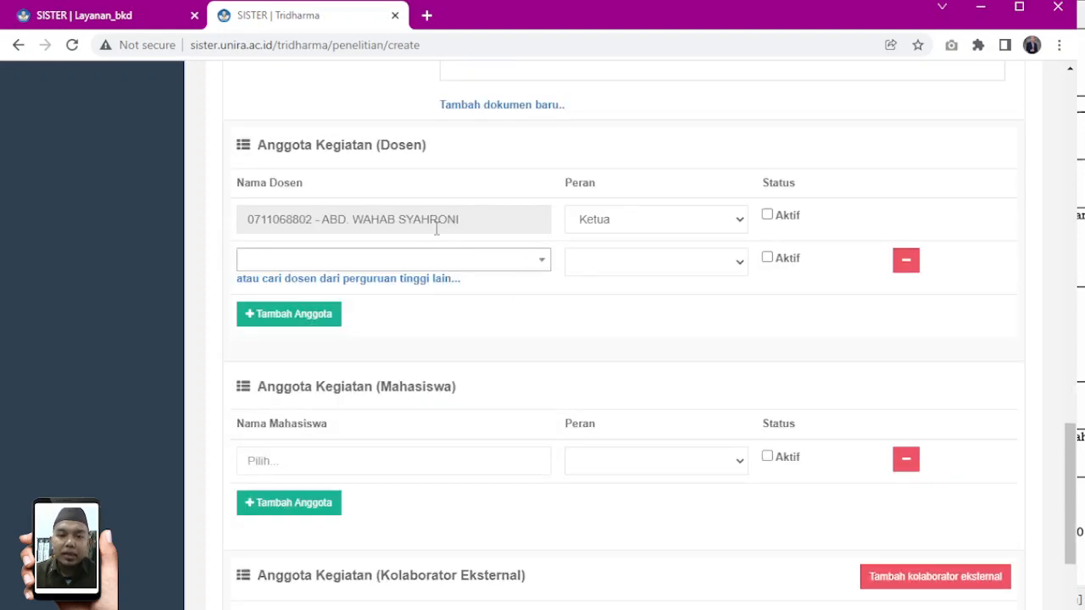
pyautogui.click(621, 220)
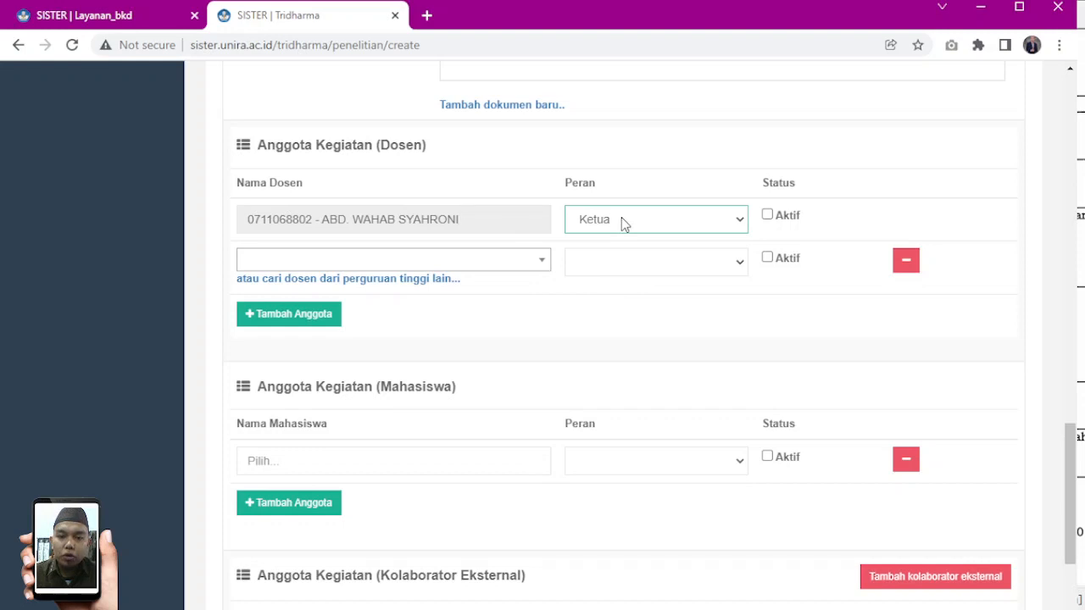
pyautogui.click(768, 216)
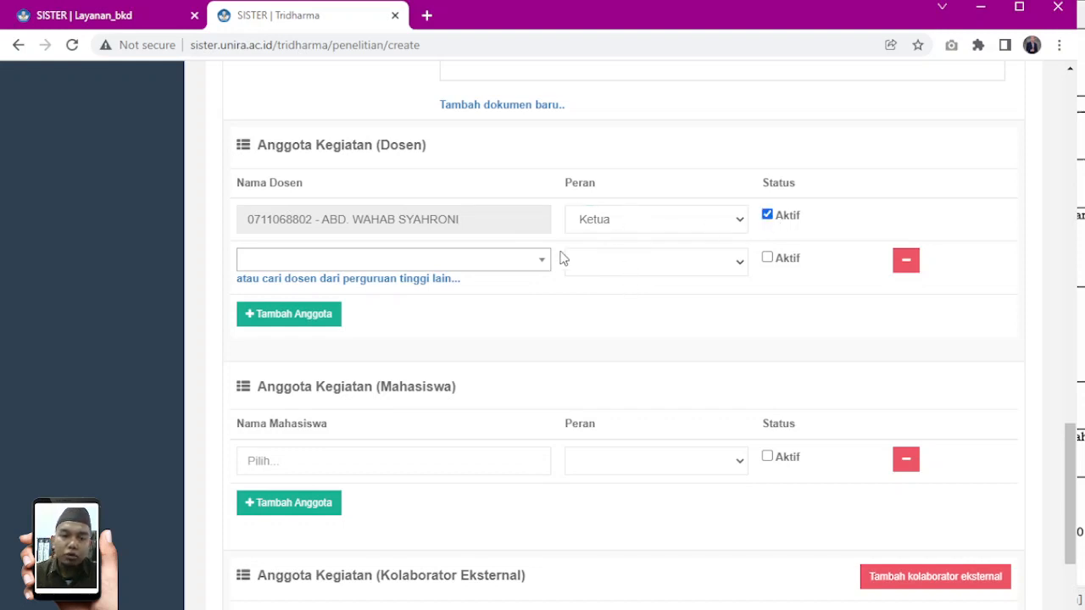
# Add a second lecturer by name under Anggota Kegiatan (Dosen) with the role Anggota and mark that lecturer as Aktif.
pyautogui.click(532, 265)
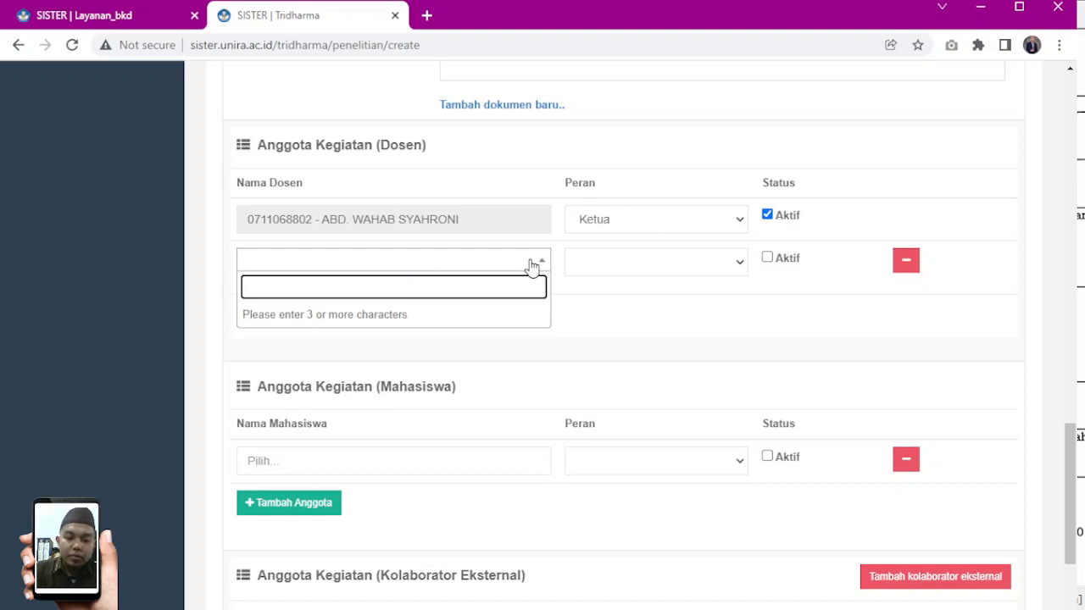
pyautogui.write('agus su')
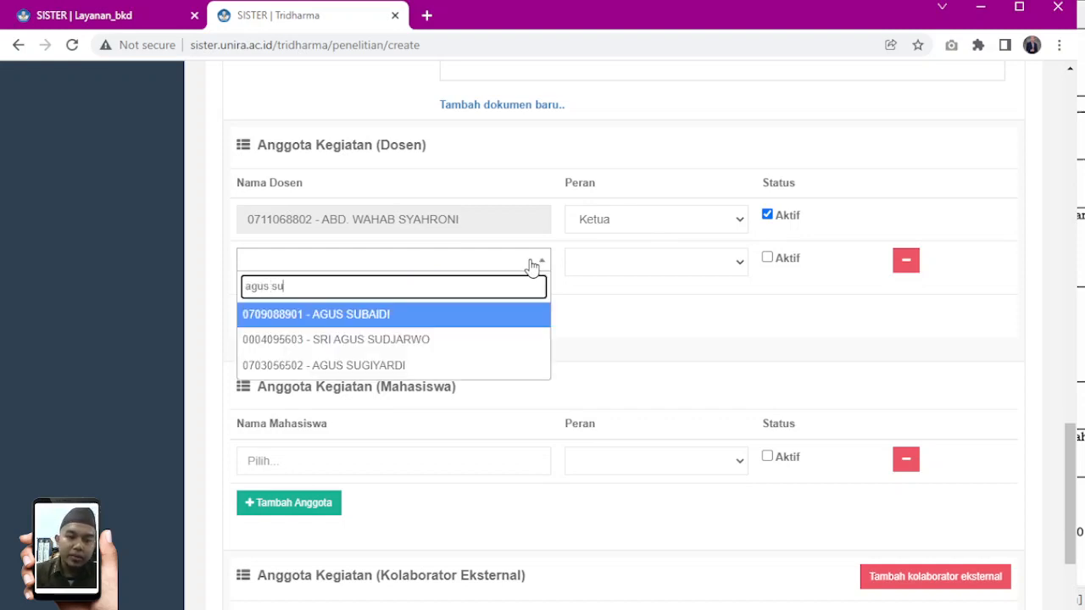
pyautogui.click(378, 316)
pyautogui.click(603, 265)
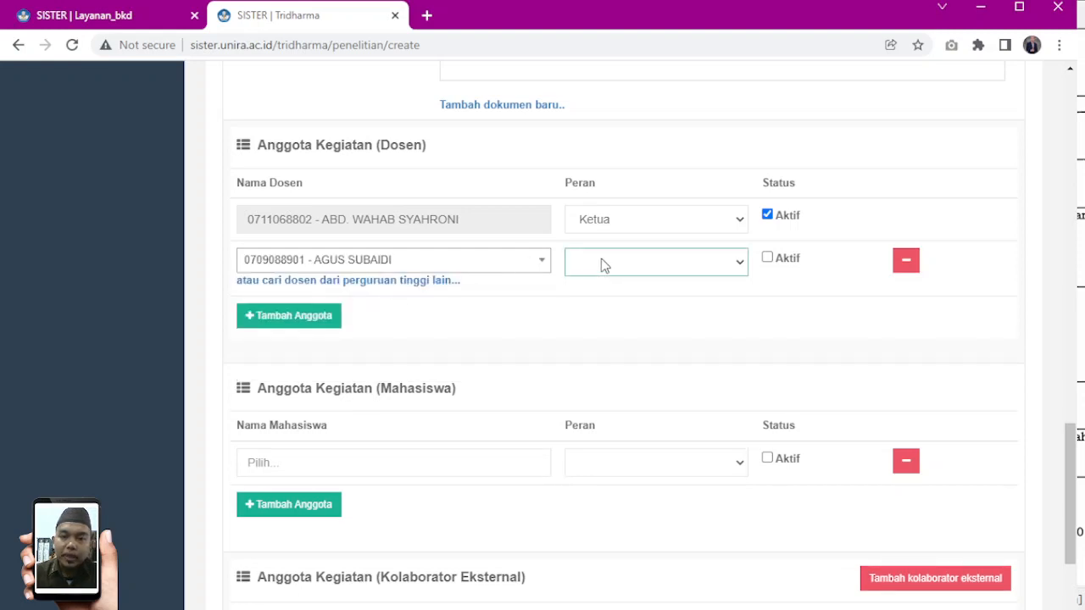
pyautogui.click(605, 323)
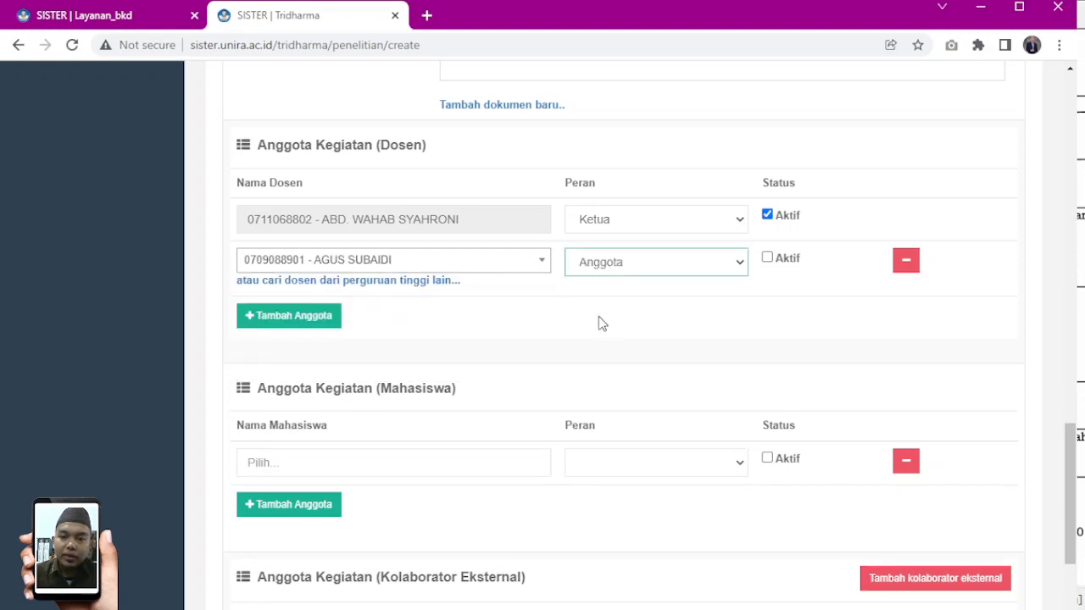
pyautogui.click(767, 259)
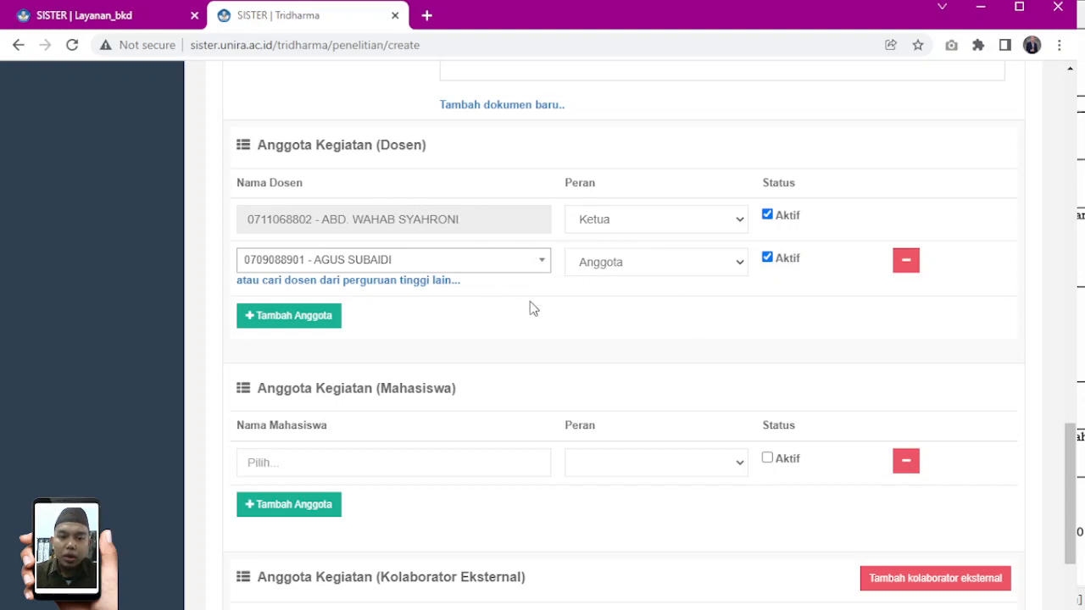
# Save the new research record, leaving the student and external collaborator members empty.
pyautogui.scroll(-2, 530, 309)
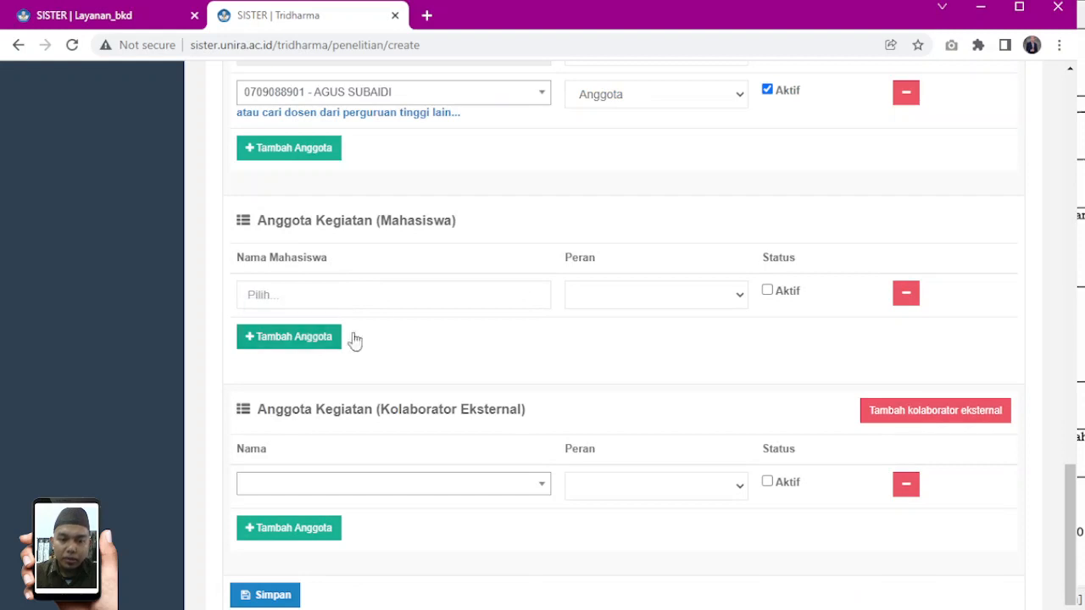
pyautogui.scroll(-1, 411, 358)
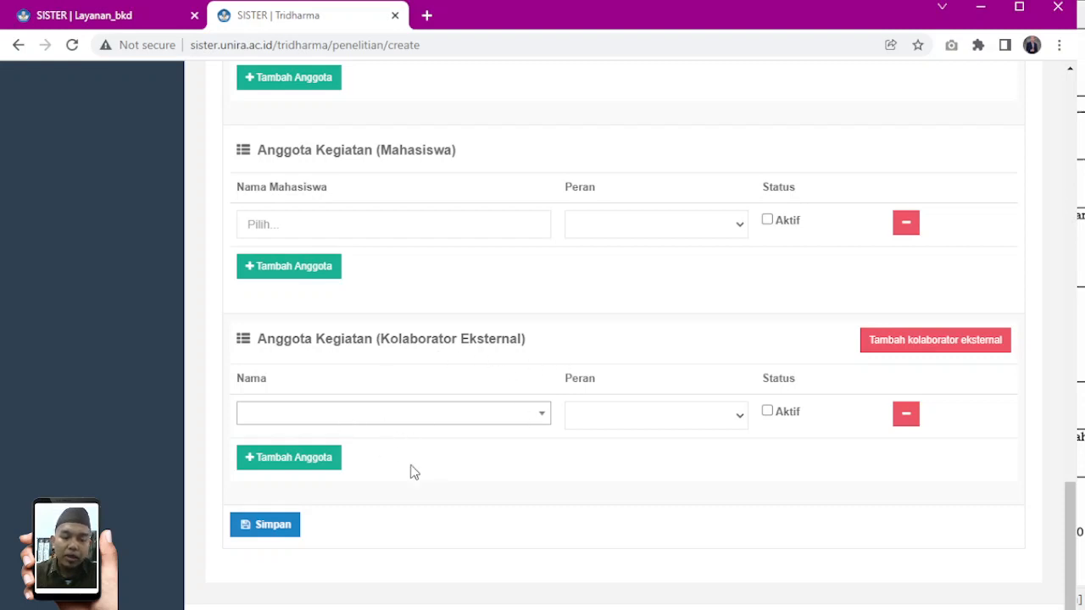
pyautogui.click(269, 527)
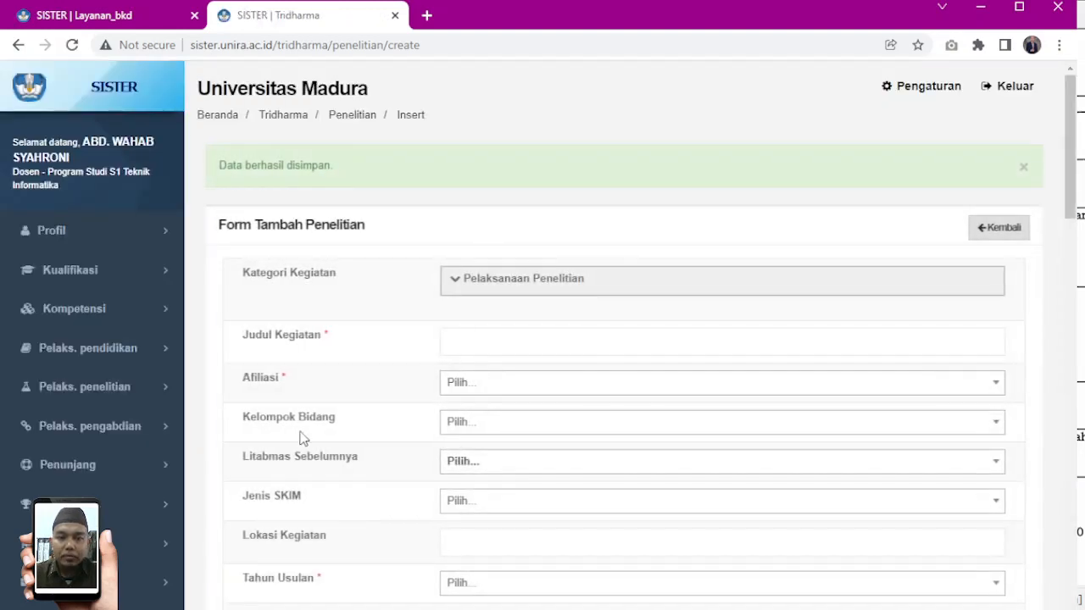
# Return to the Penelitian list and check the Rubrik BKD entry of "ini judul penelitianku 2022".
pyautogui.click(998, 230)
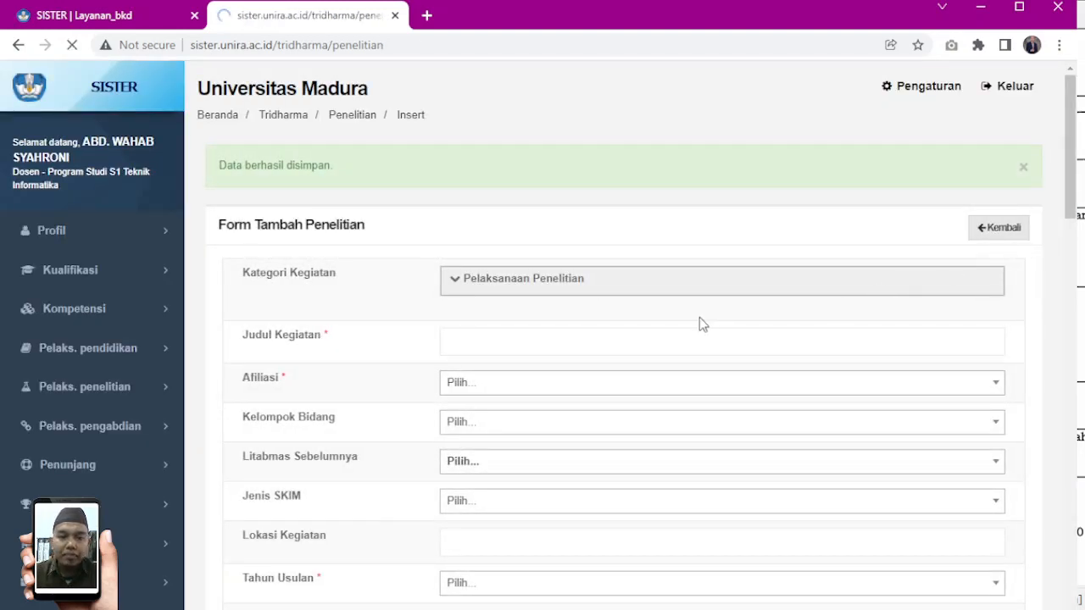
pyautogui.scroll(-1, 699, 322)
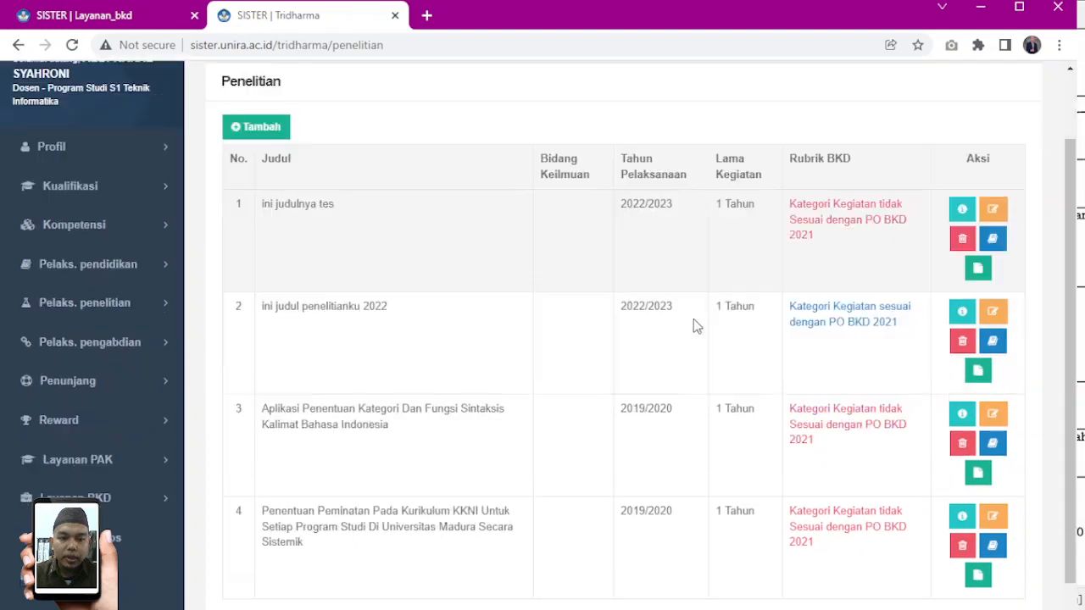
pyautogui.moveTo(252, 308); pyautogui.dragTo(396, 315)
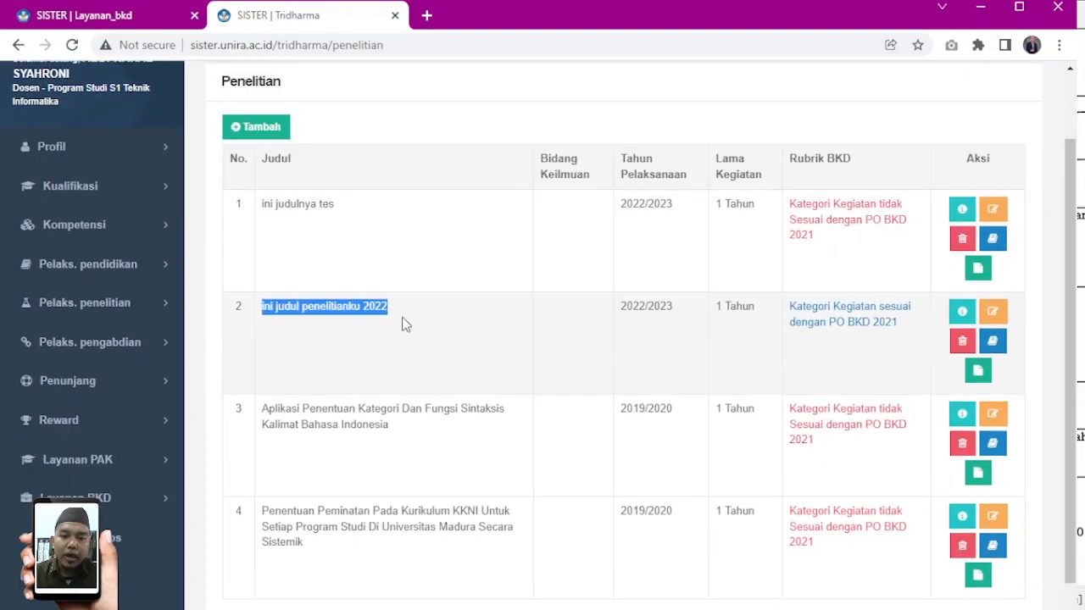
pyautogui.moveTo(795, 307); pyautogui.dragTo(908, 331)
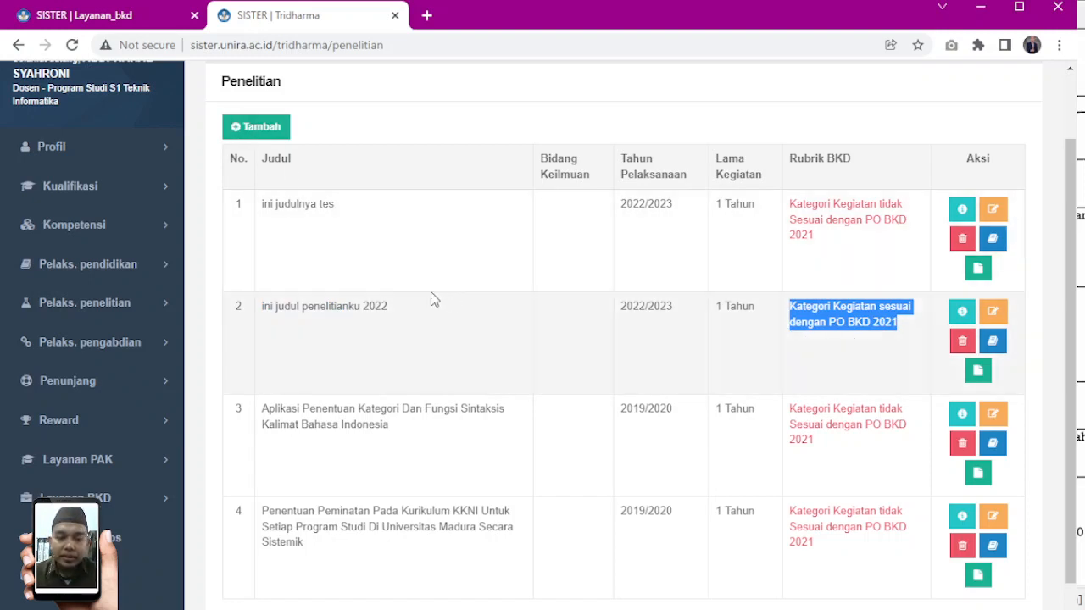
# Switch back to the 2021/2022 Ganjil BKD report and examine its Pelaksanaan Penelitian sections for claimed activities.
pyautogui.click(141, 18)
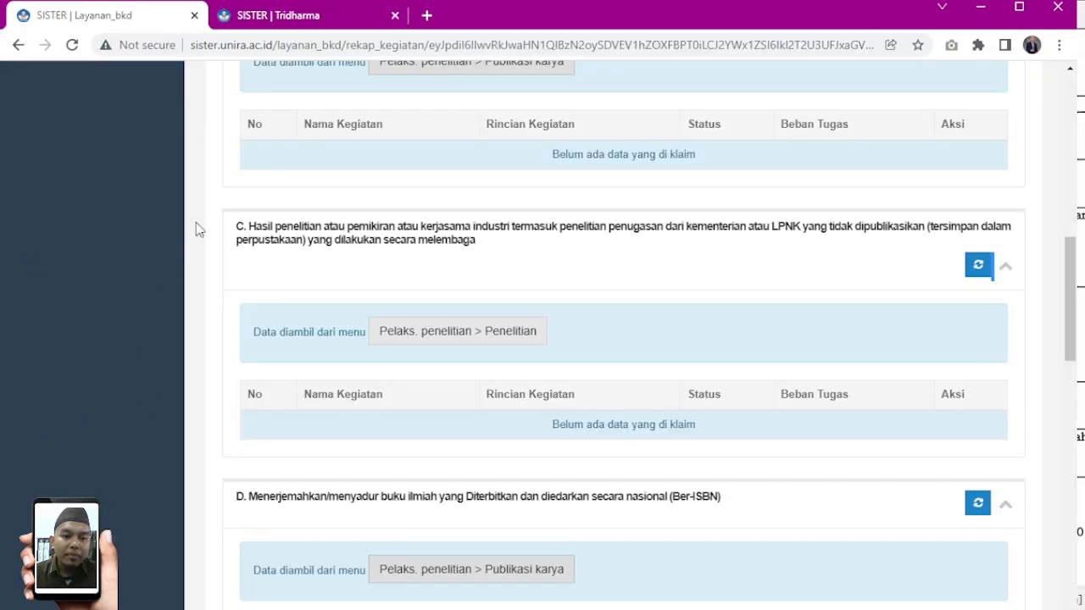
pyautogui.scroll(10, 197, 229)
pyautogui.scroll(-4, 254, 275)
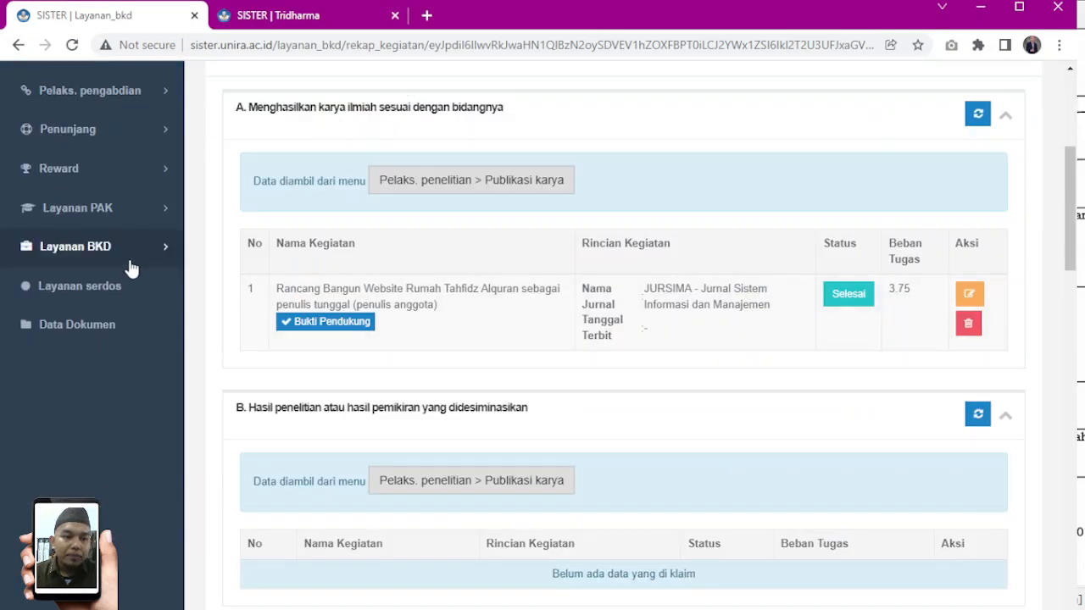
pyautogui.click(131, 250)
pyautogui.scroll(4, 415, 330)
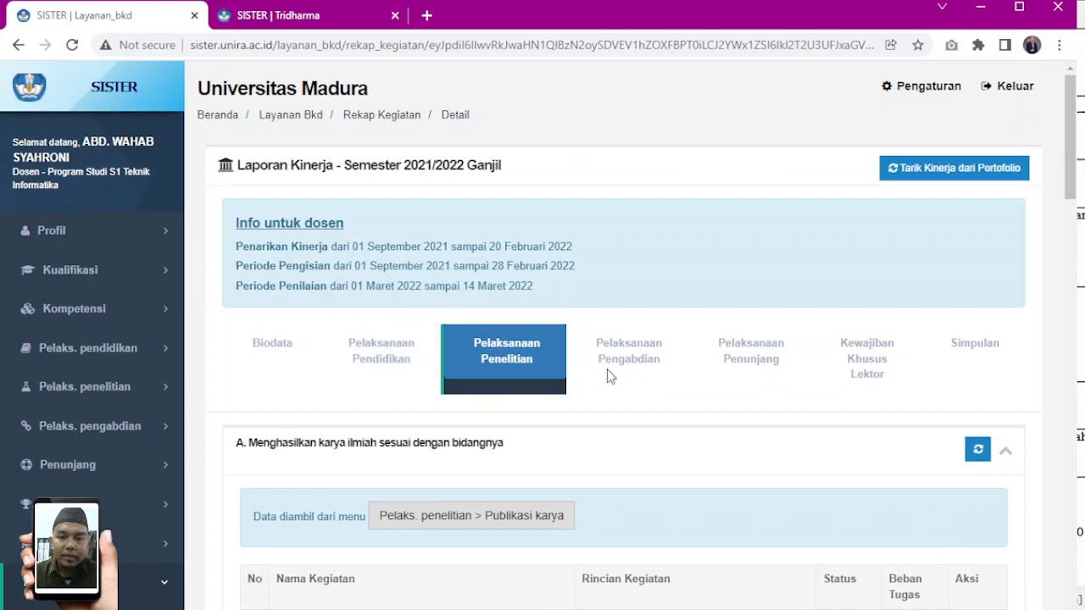
pyautogui.scroll(-1, 609, 376)
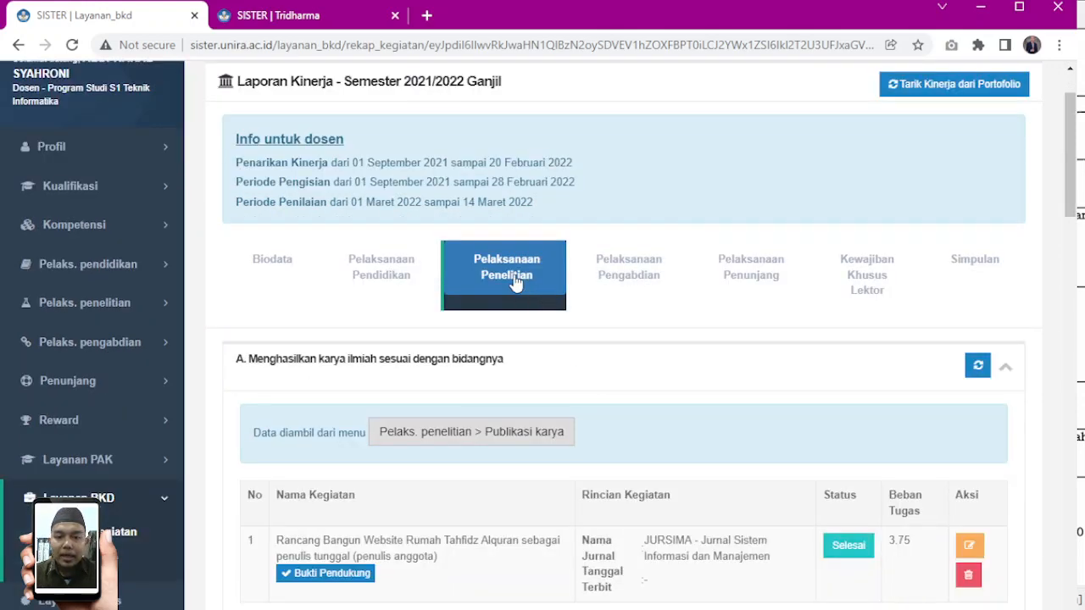
pyautogui.scroll(-3, 634, 332)
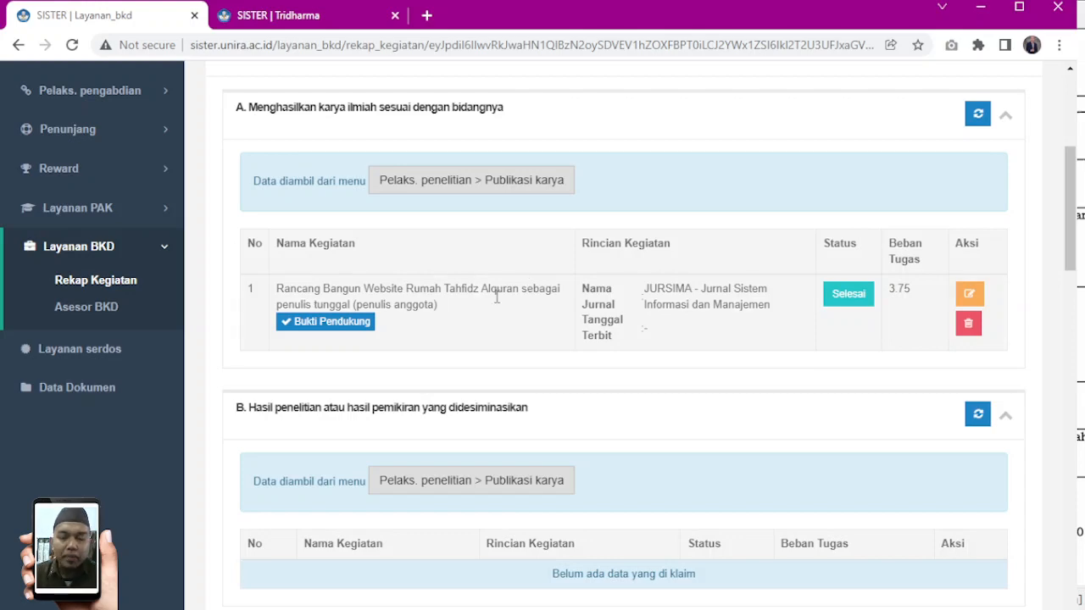
pyautogui.scroll(-7, 480, 294)
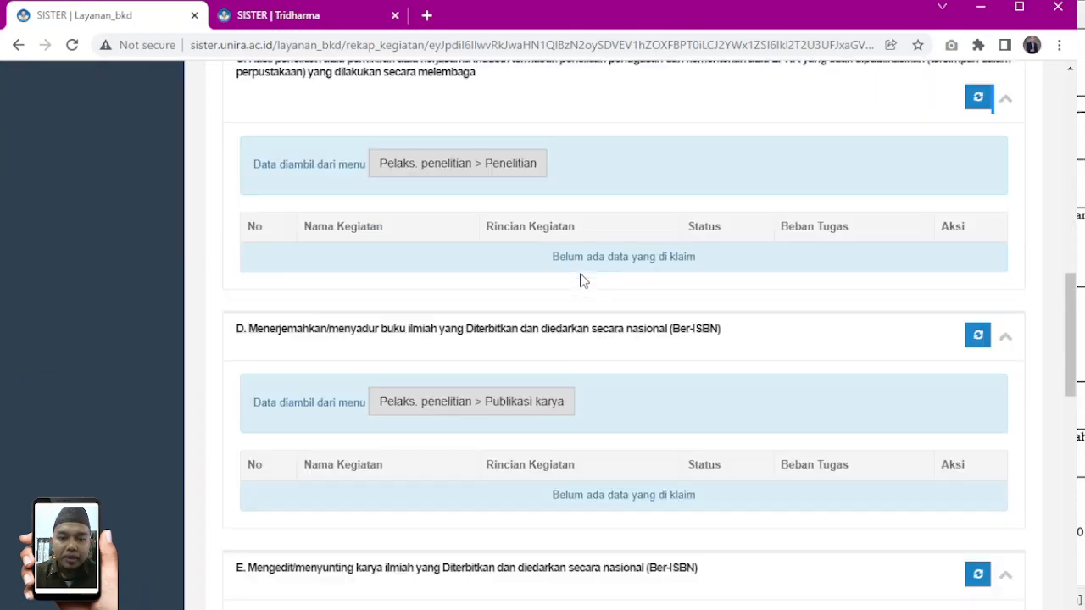
pyautogui.scroll(1, 381, 240)
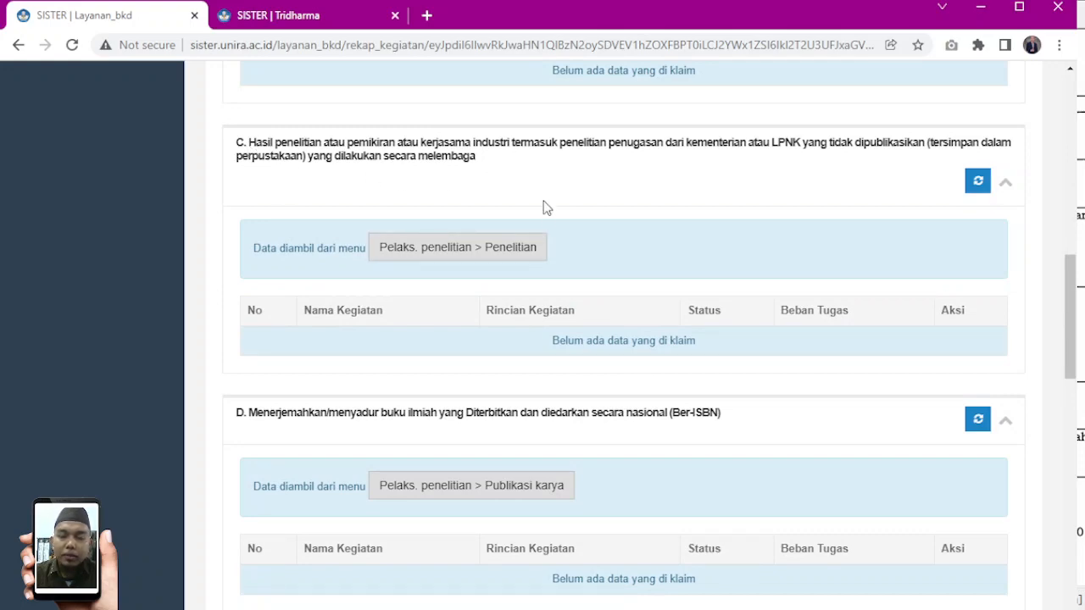
pyautogui.scroll(8, 787, 347)
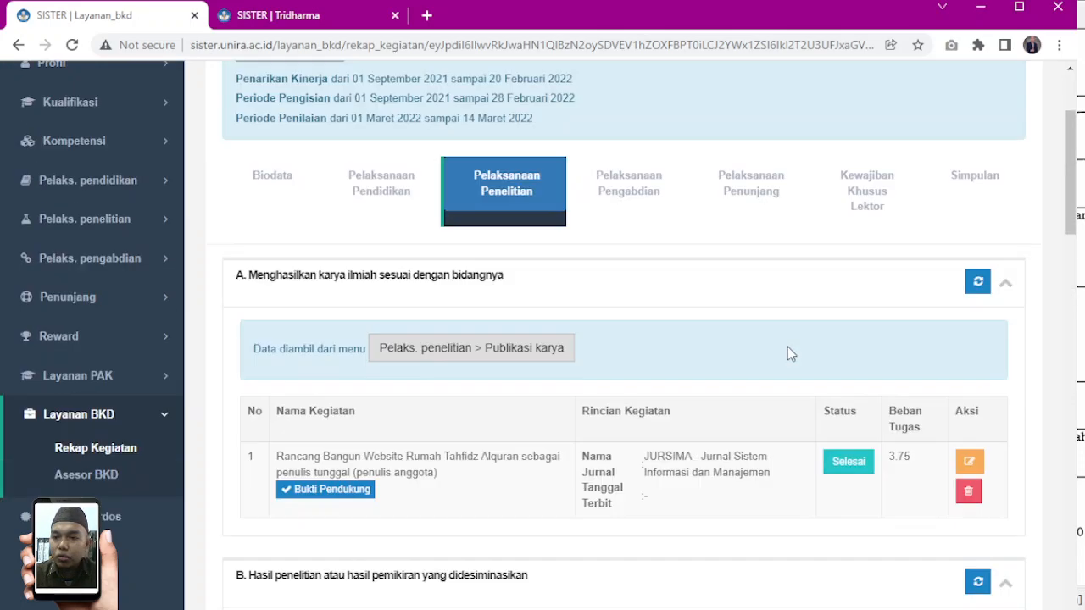
# Open the report's Simpulan and examine the requirements and sks BKD for Pelaksanaan Pendidikan, Pelaksanaan Penelitian and Total Kinerja.
pyautogui.click(989, 180)
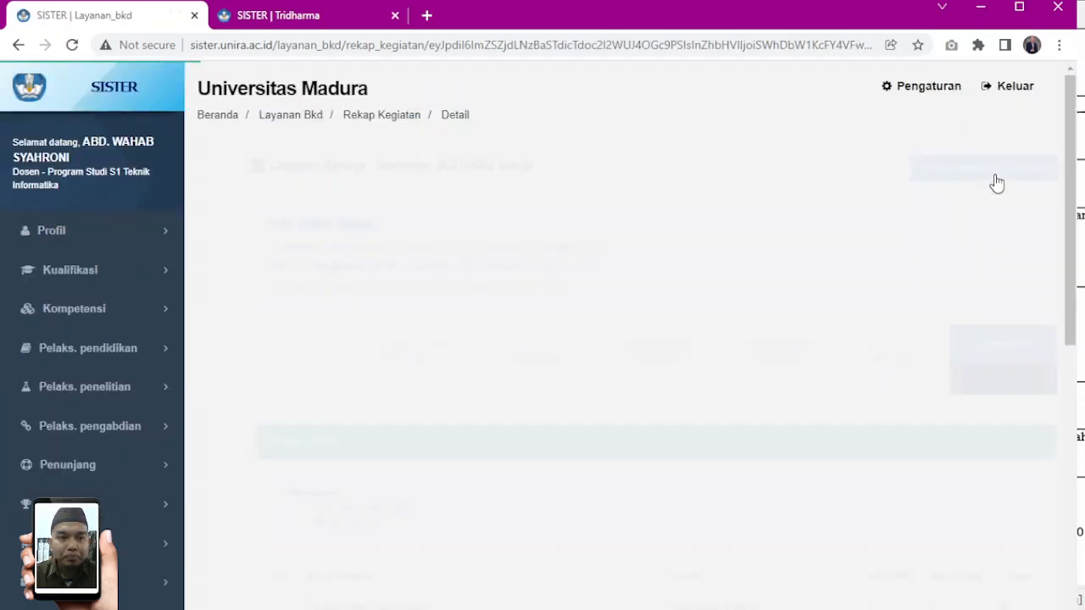
pyautogui.scroll(-4, 822, 341)
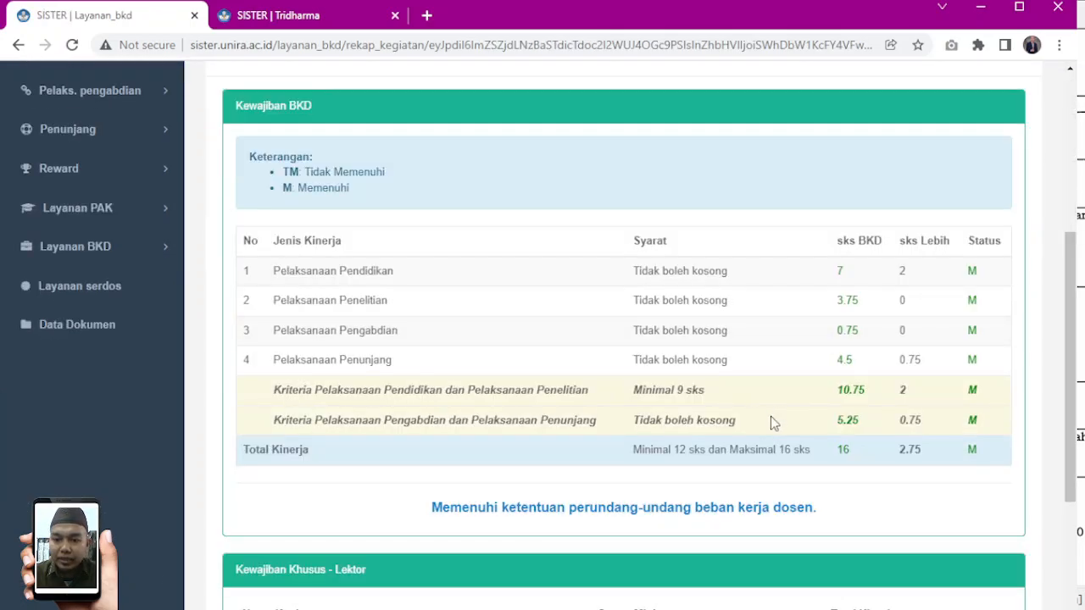
pyautogui.moveTo(274, 271); pyautogui.dragTo(394, 272)
pyautogui.doubleClick(837, 271)
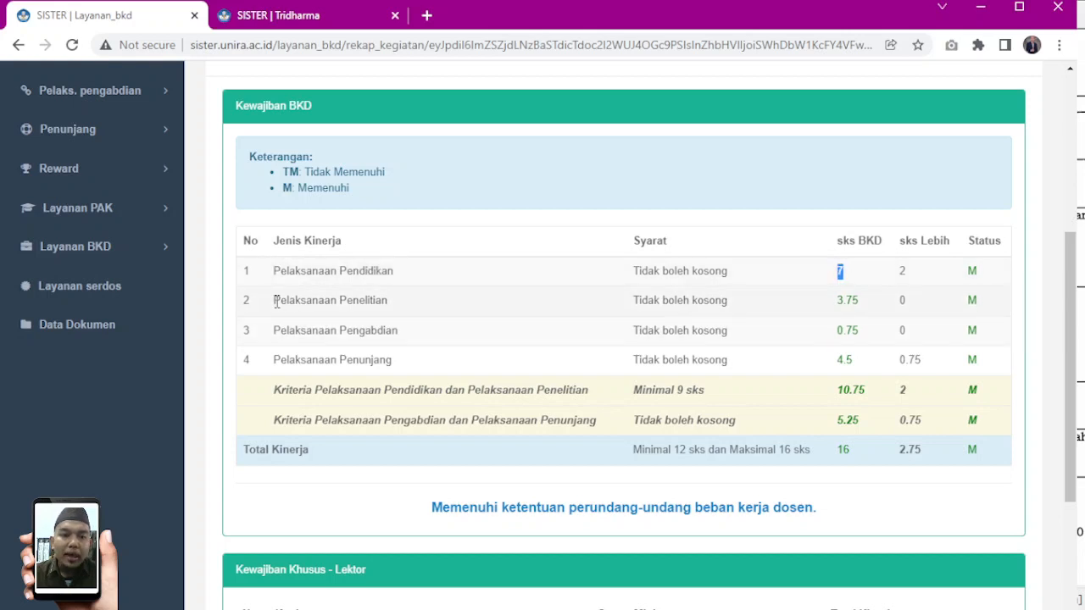
pyautogui.moveTo(273, 300); pyautogui.dragTo(408, 306)
pyautogui.moveTo(838, 302); pyautogui.dragTo(860, 302)
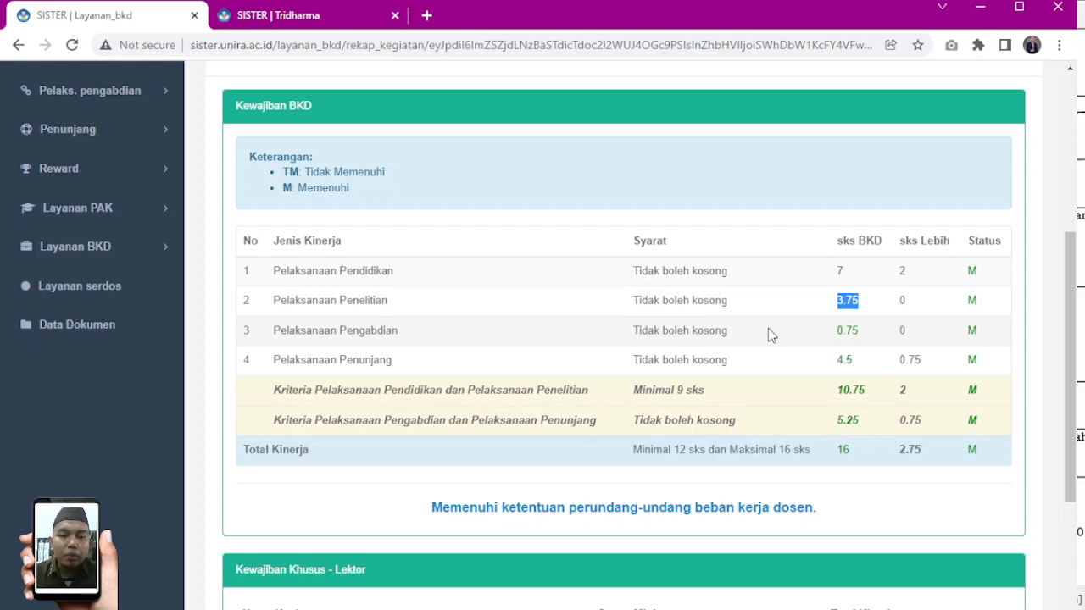
pyautogui.moveTo(865, 299); pyautogui.dragTo(269, 300)
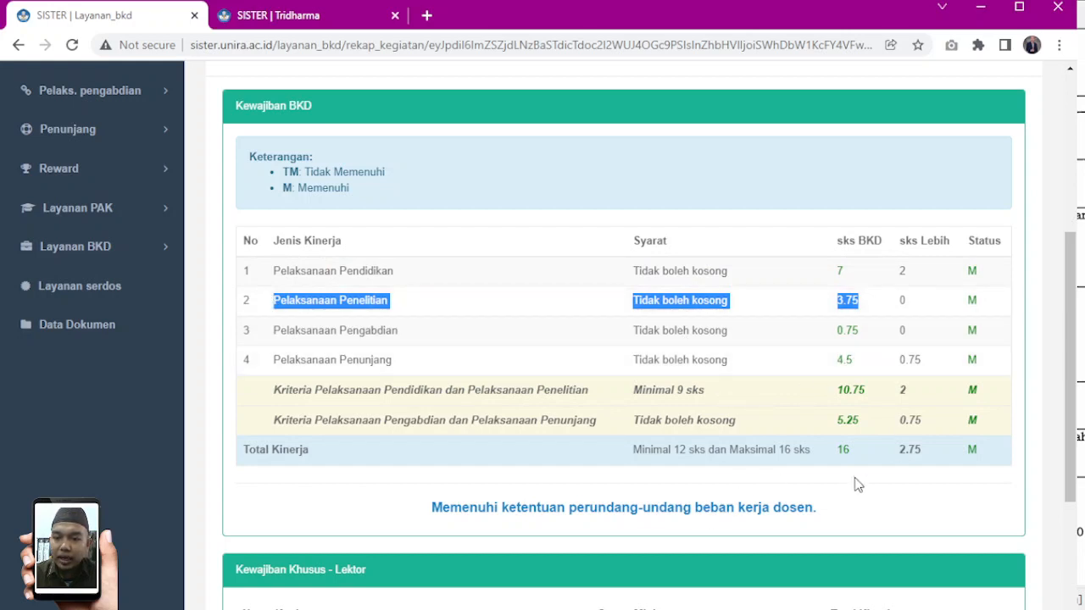
pyautogui.doubleClick(843, 450)
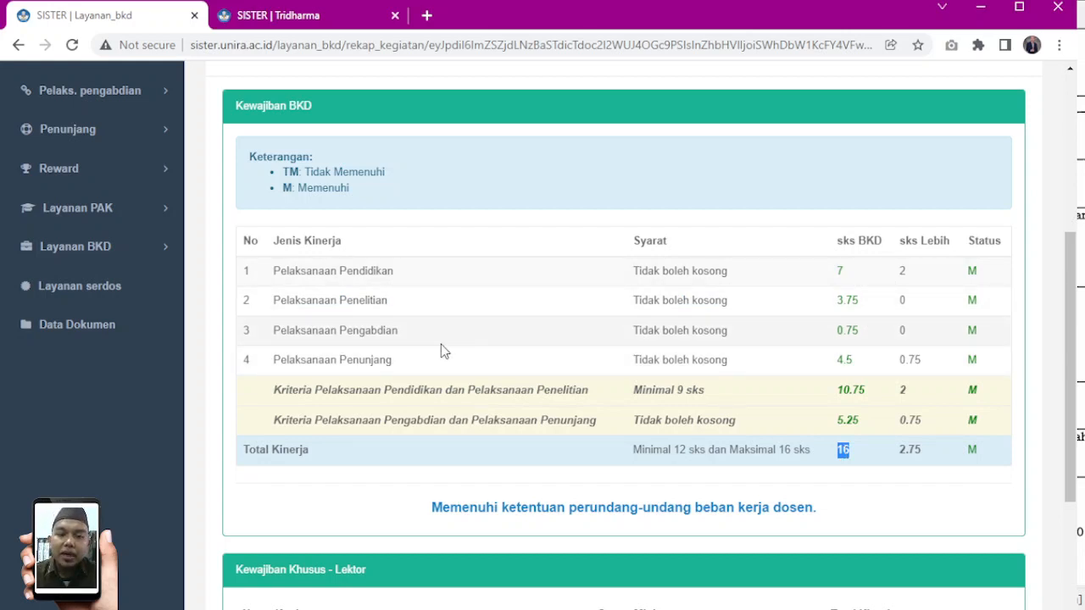
pyautogui.moveTo(273, 302); pyautogui.dragTo(412, 307)
pyautogui.moveTo(635, 302); pyautogui.dragTo(736, 308)
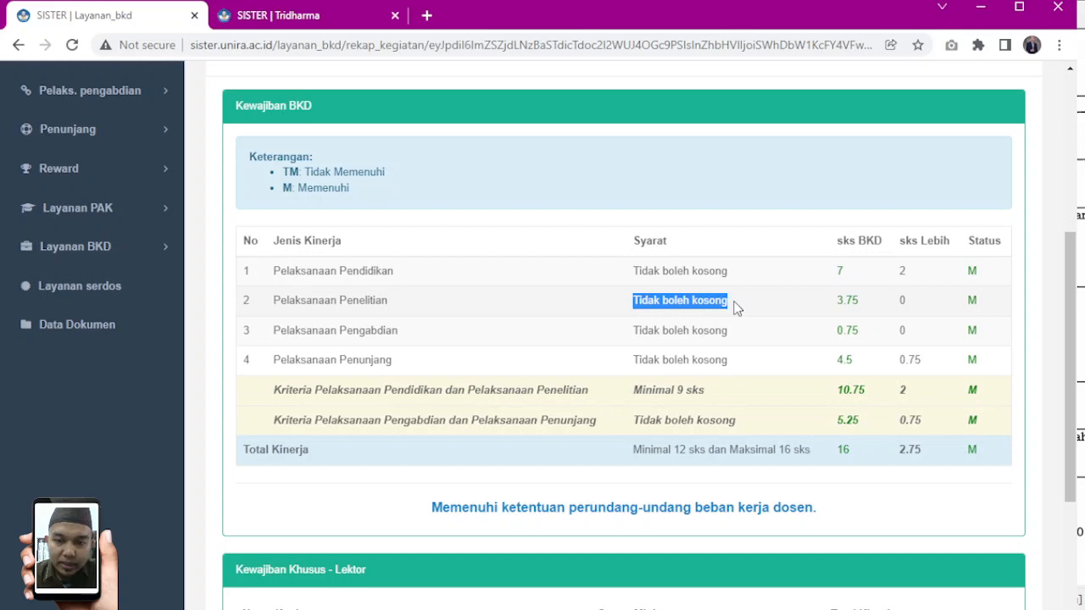
pyautogui.scroll(1, 765, 317)
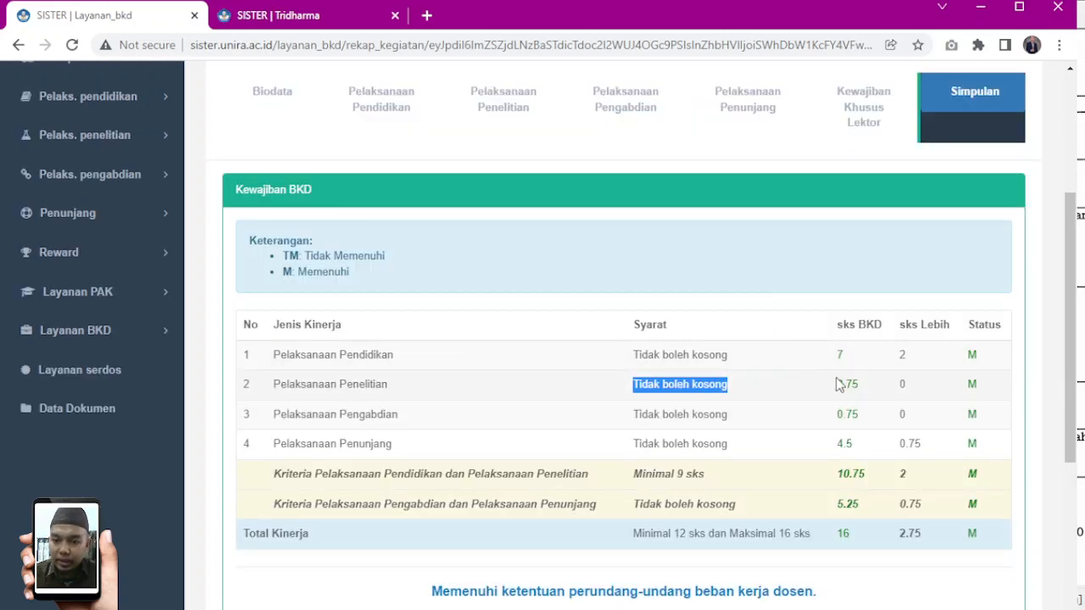
pyautogui.moveTo(836, 384); pyautogui.dragTo(881, 387)
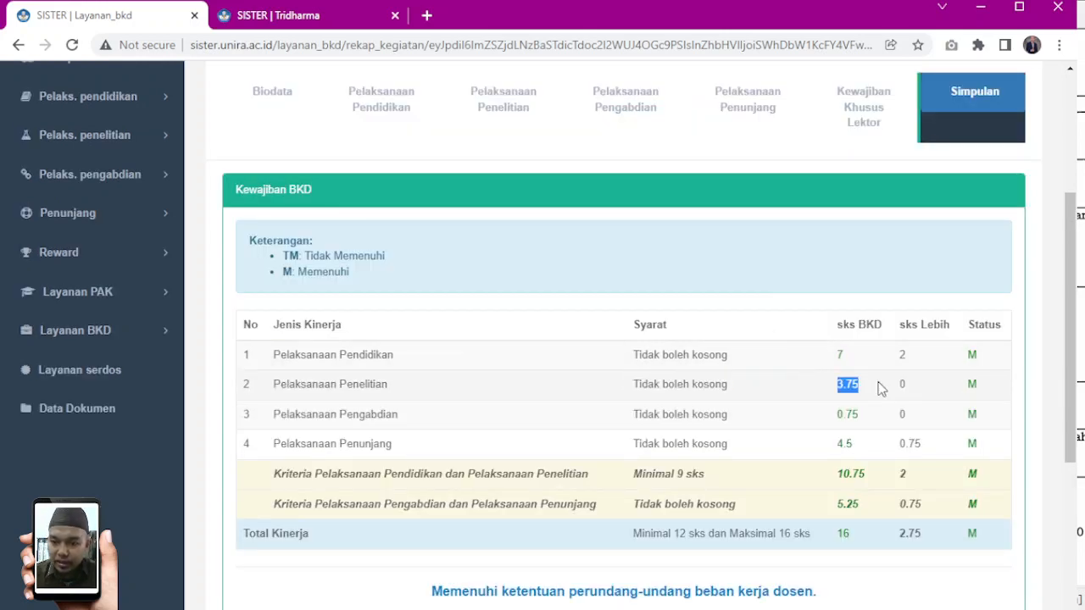
# Pull the performance data for section C, unpublished research results, under Pelaksanaan Penelitian and close the confirmation.
pyautogui.click(517, 106)
pyautogui.scroll(-10, 644, 319)
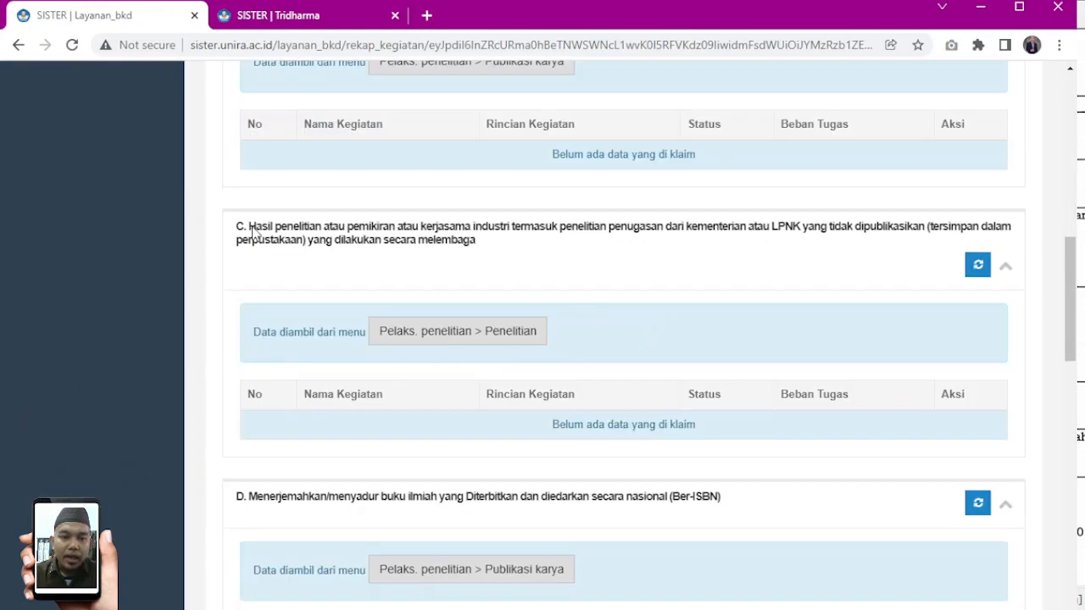
pyautogui.click(978, 266)
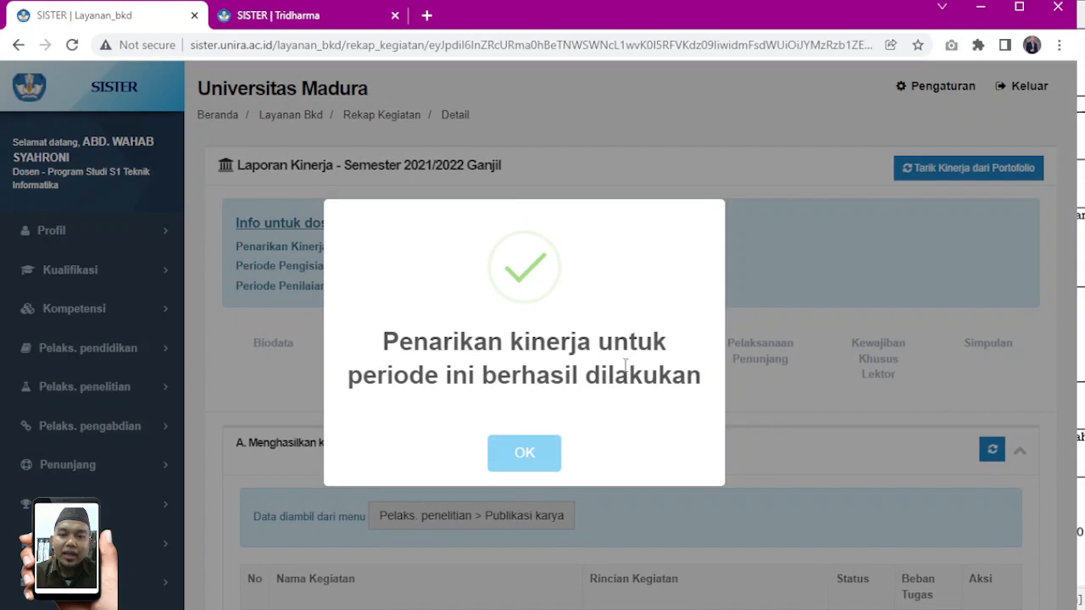
pyautogui.click(525, 455)
# Check the claimed activity in section C of Pelaksanaan Penelitian, including its details and Beban Tugas.
pyautogui.scroll(-7, 767, 314)
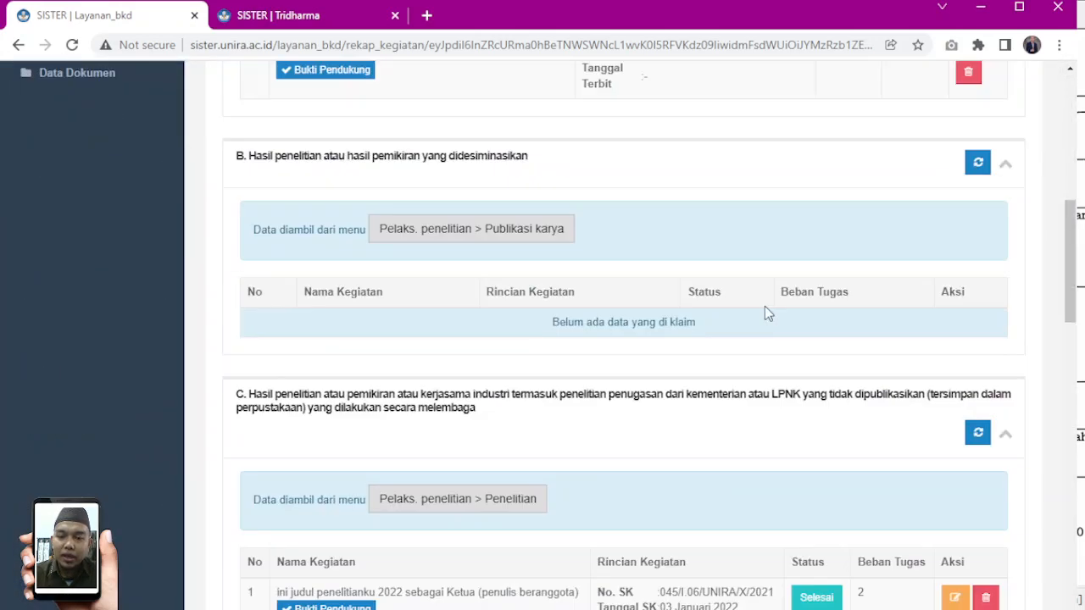
pyautogui.scroll(-4, 764, 311)
pyautogui.scroll(1, 450, 256)
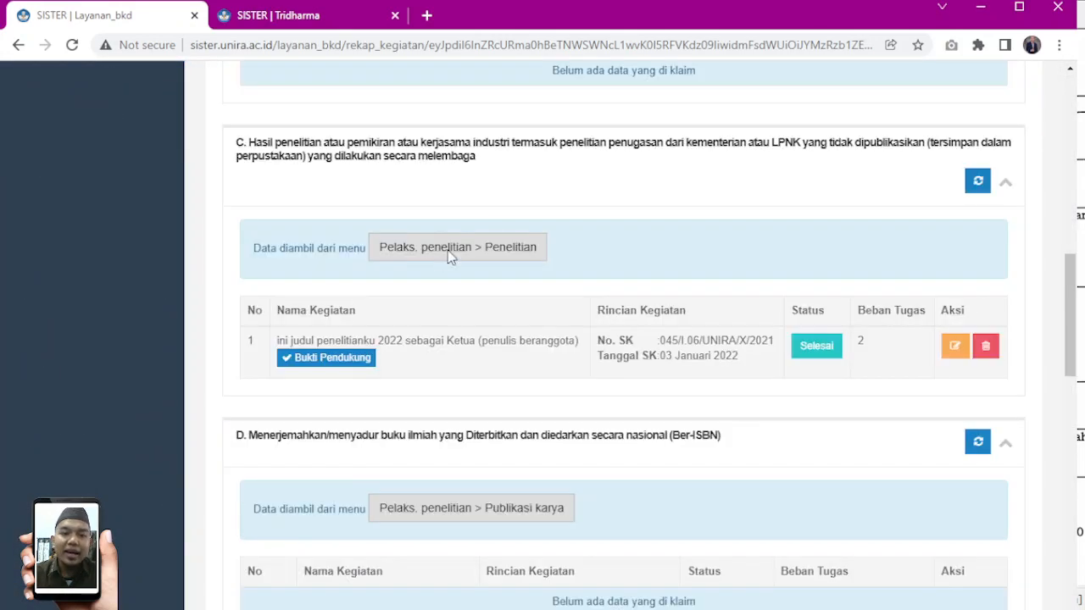
pyautogui.moveTo(278, 341); pyautogui.dragTo(859, 345)
pyautogui.doubleClick(860, 342)
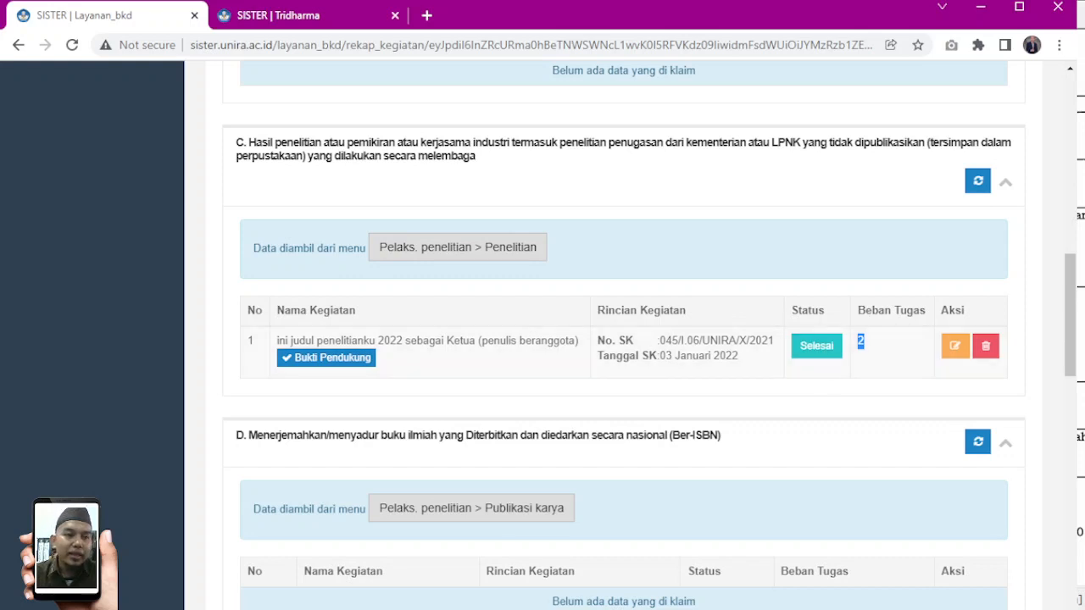
pyautogui.hotkey('alt', 'Tab')
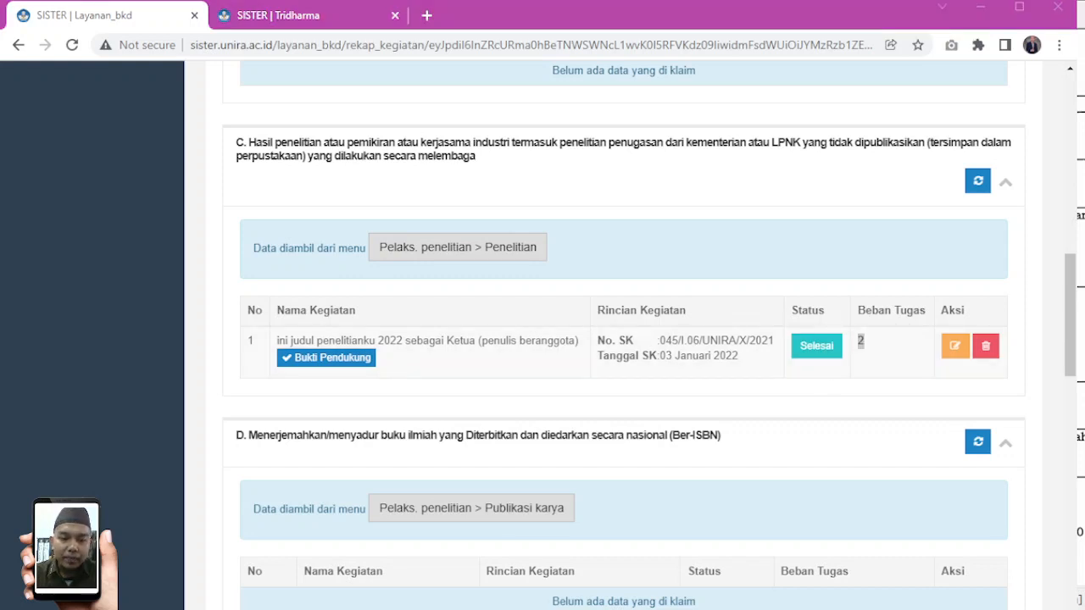
# Consult the guideline PDF's sks entry for unpublished institutional research results, and return to the BKD report in the browser.
pyautogui.hotkey('alt', 'Tab')
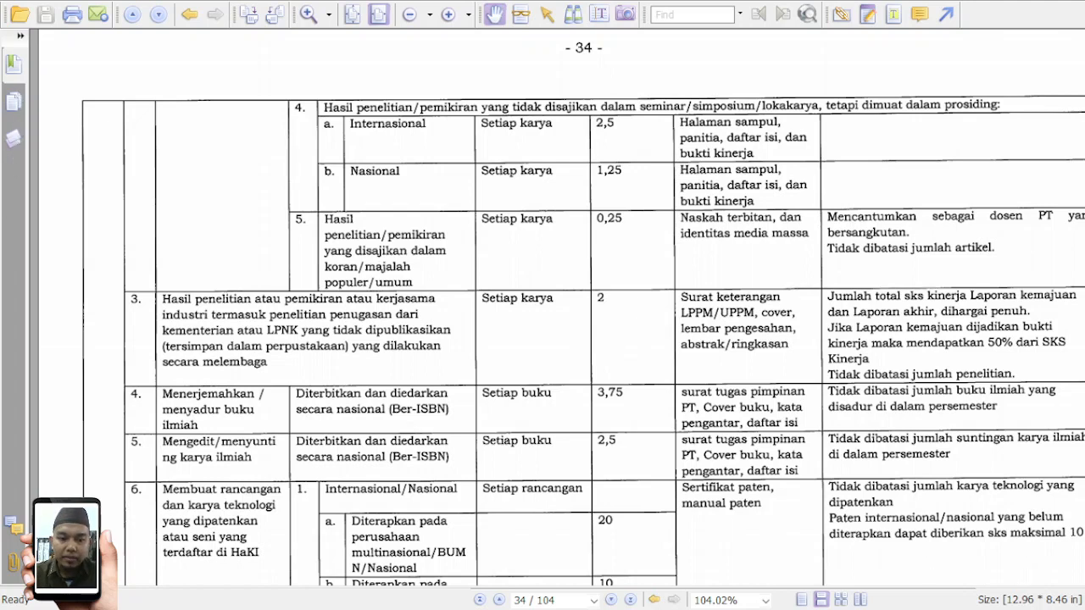
pyautogui.hotkey('alt', 'Tab')
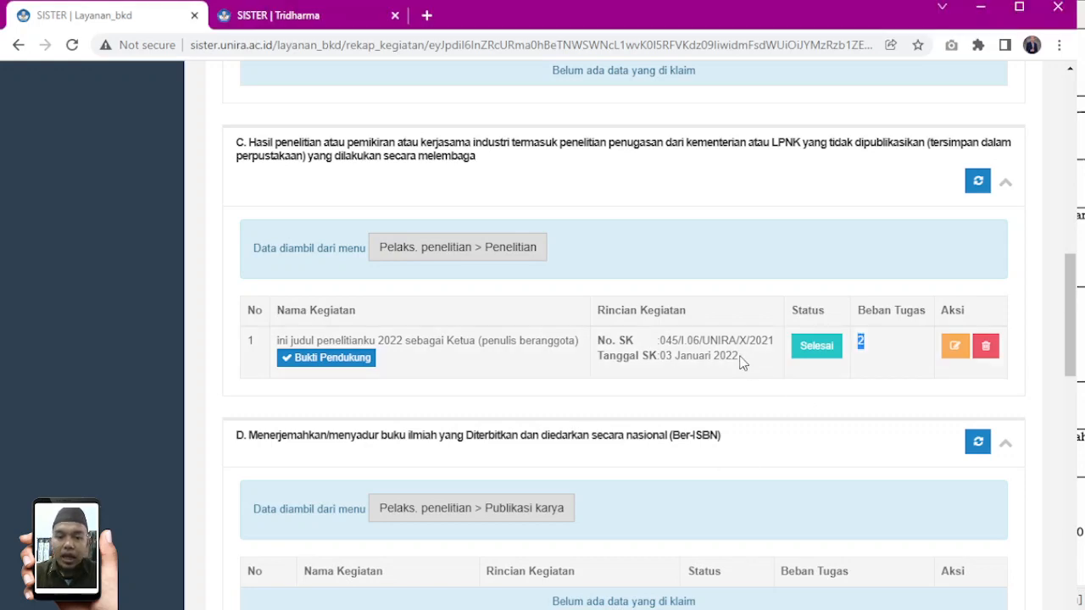
# Open the report's Simpulan and examine the sks BKD for Pelaksanaan Penelitian, the Total Kinerja and the excess over the maximum.
pyautogui.scroll(1, 730, 386)
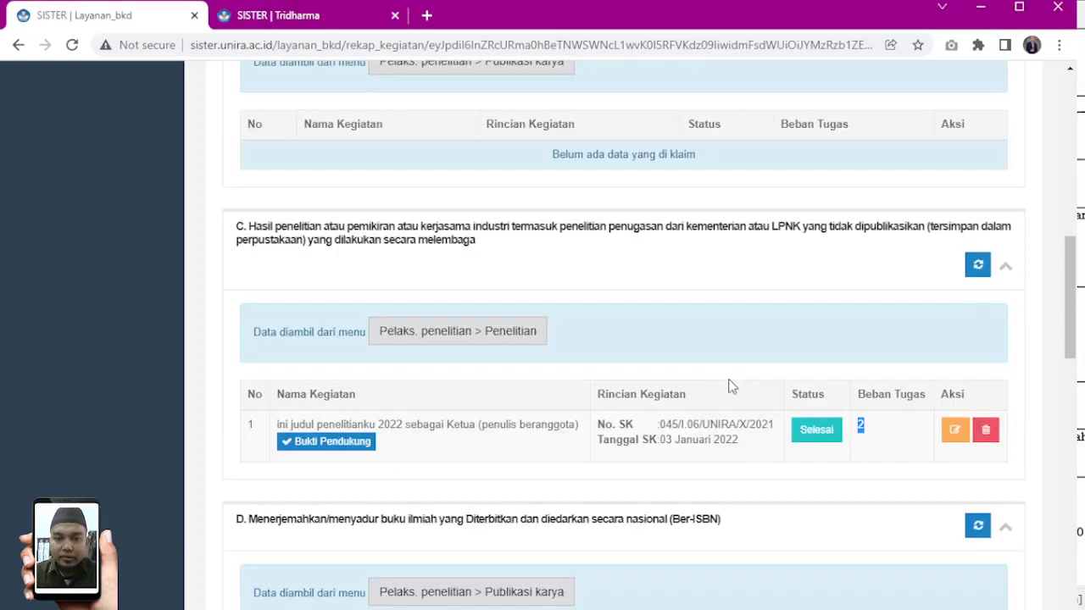
pyautogui.scroll(5, 726, 368)
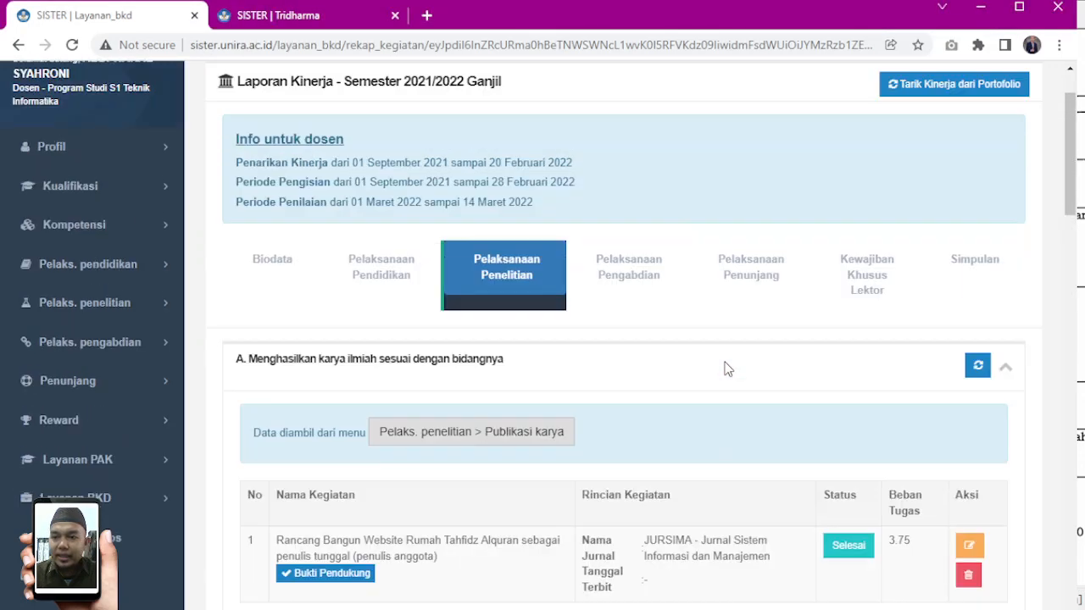
pyautogui.click(982, 273)
pyautogui.scroll(-3, 882, 270)
pyautogui.scroll(-2, 882, 269)
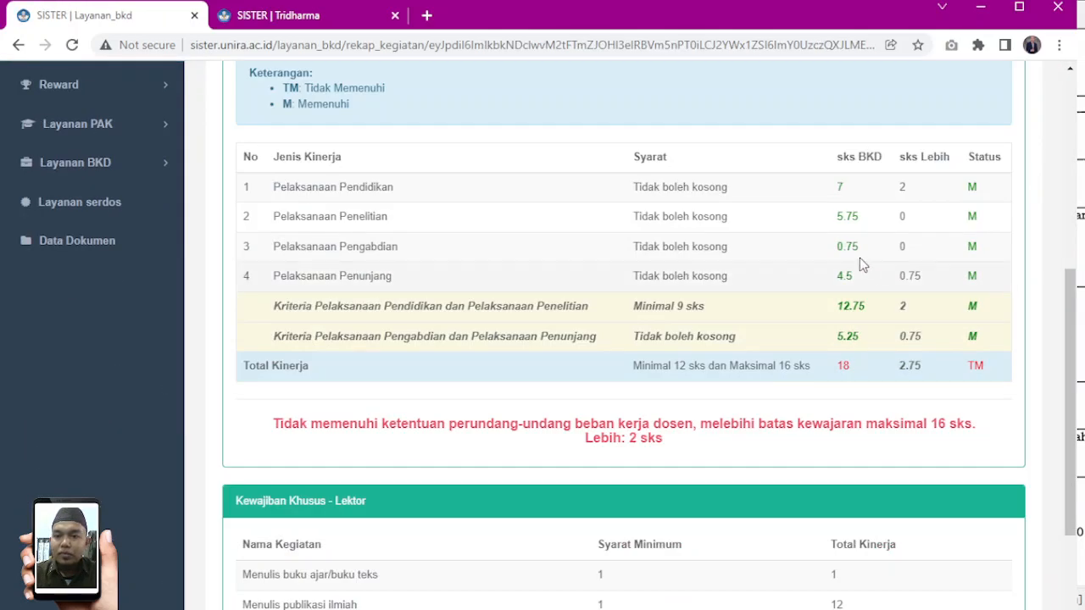
pyautogui.moveTo(838, 216); pyautogui.dragTo(864, 220)
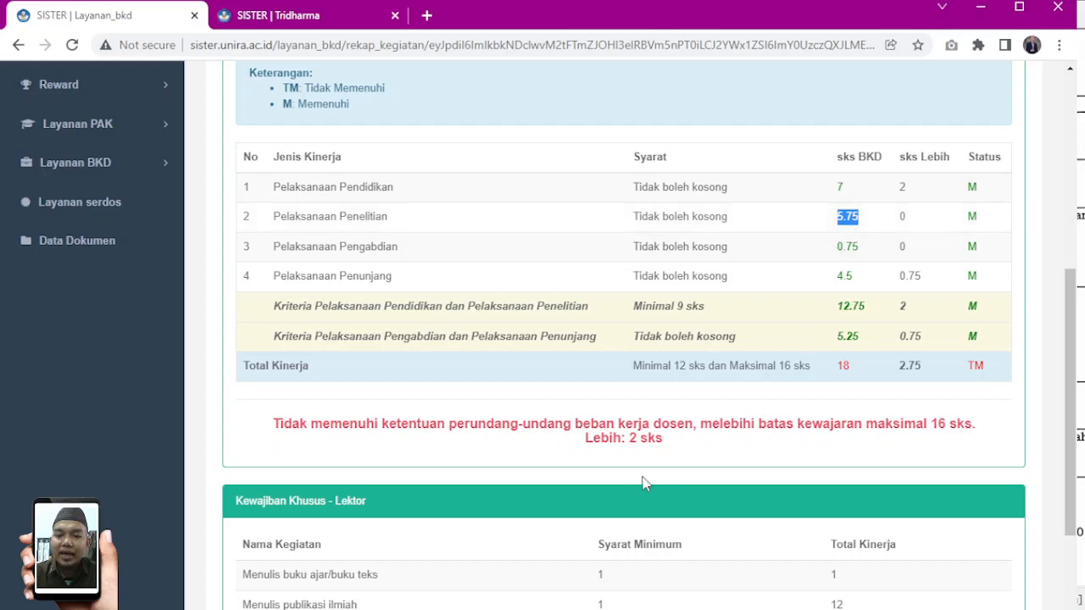
pyautogui.moveTo(629, 438); pyautogui.dragTo(691, 449)
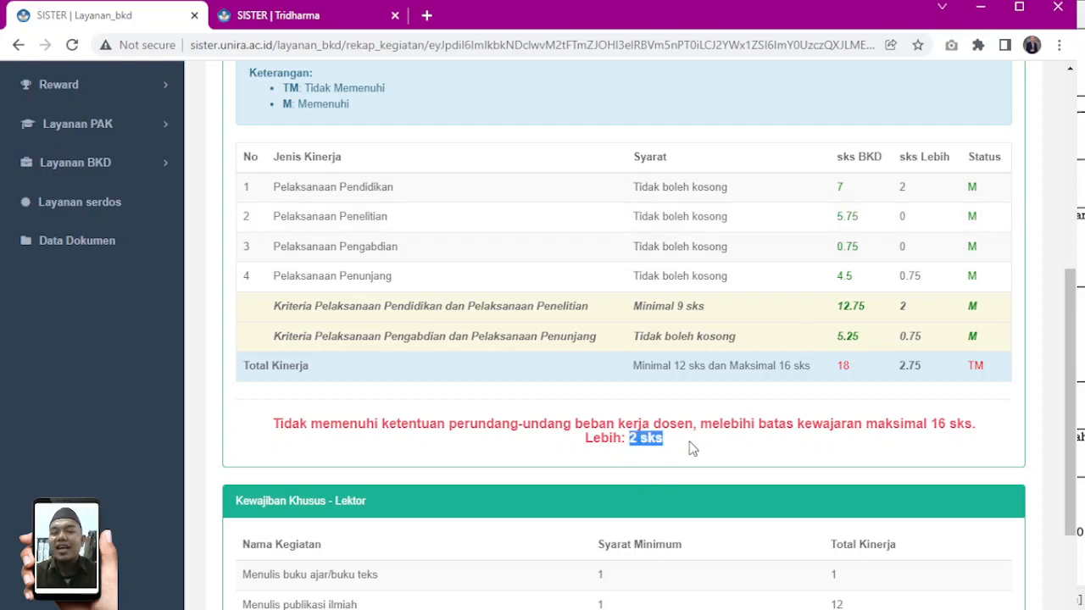
pyautogui.scroll(1, 690, 449)
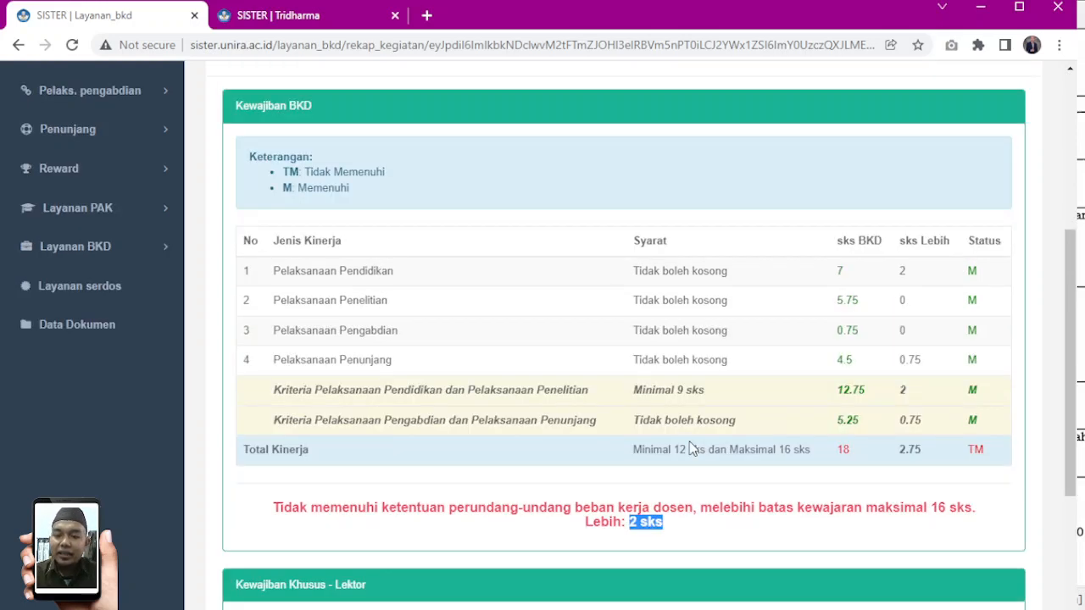
pyautogui.scroll(1, 736, 450)
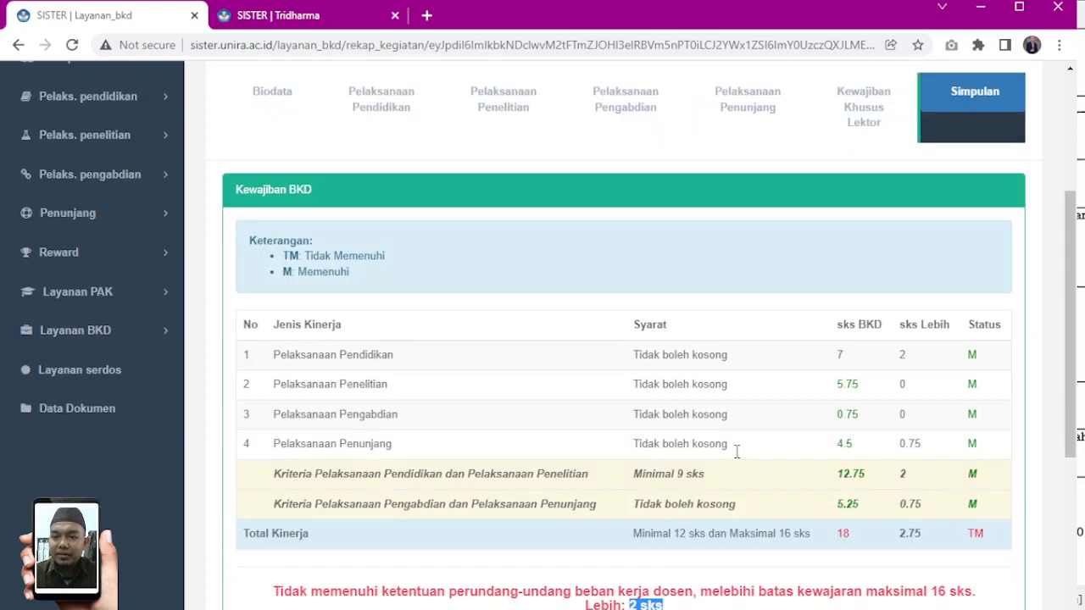
pyautogui.scroll(-1, 736, 455)
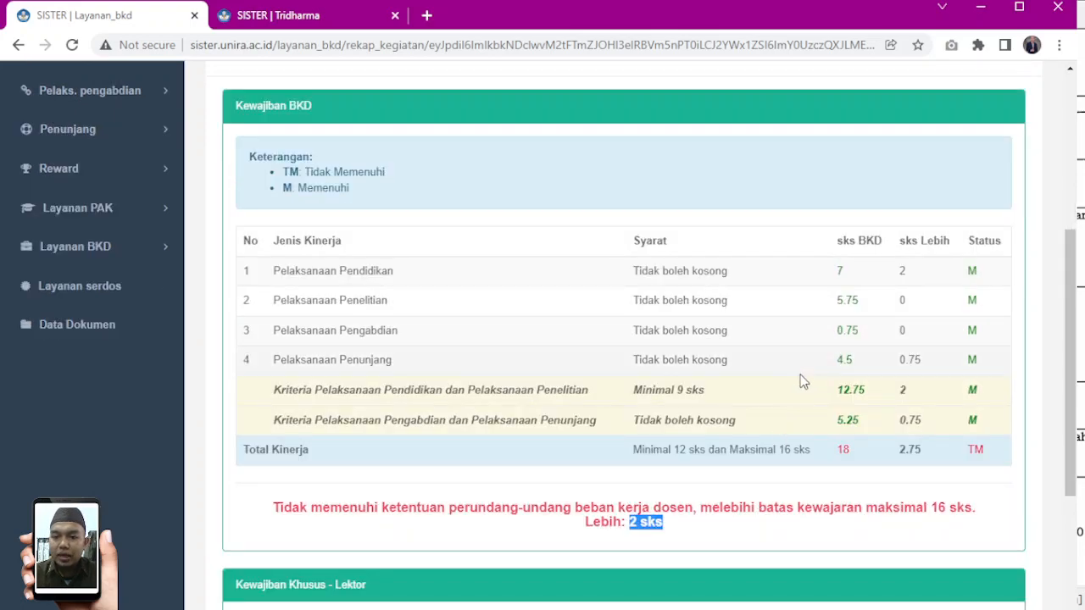
pyautogui.scroll(1, 816, 356)
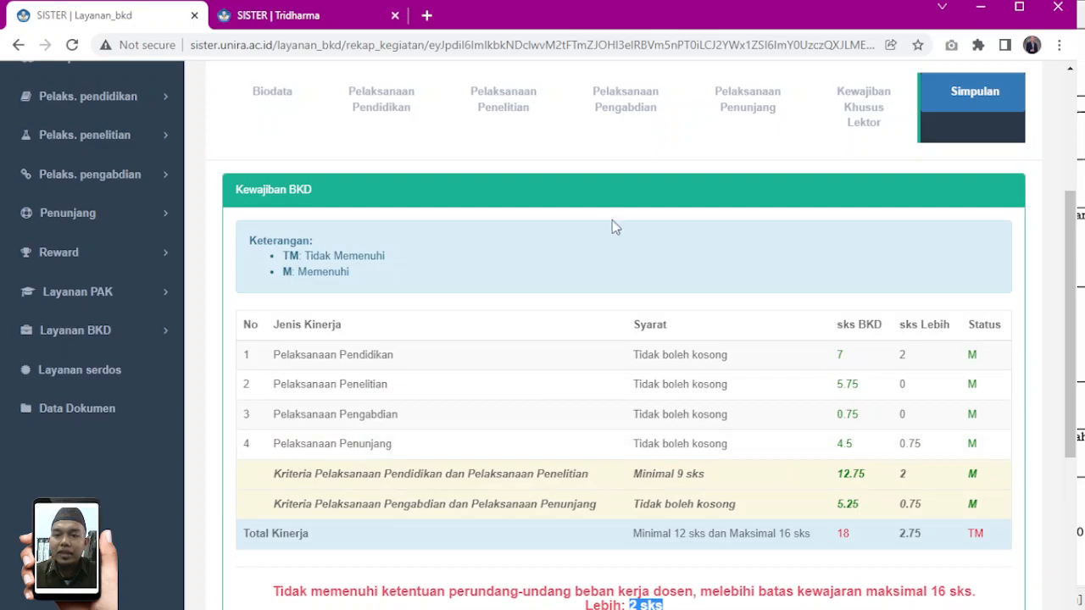
# Set the status of "Rancang Bangun Website Rumah Tahfidz Alquran" in section A of Pelaksanaan Penelitian to Beban lebih and close the confirmation.
pyautogui.click(521, 114)
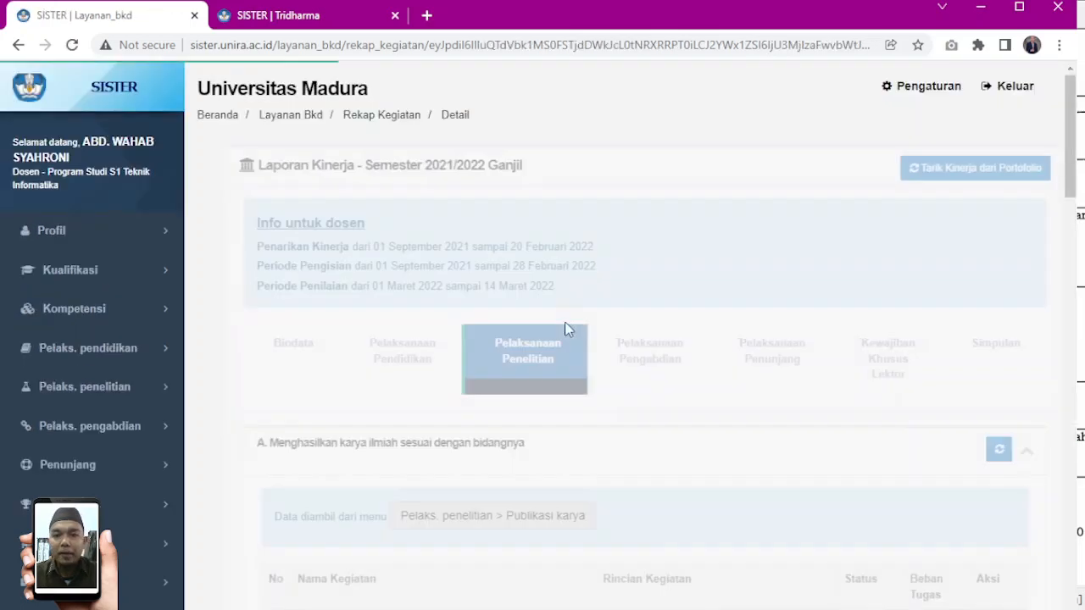
pyautogui.scroll(-4, 734, 380)
pyautogui.scroll(-5, 738, 377)
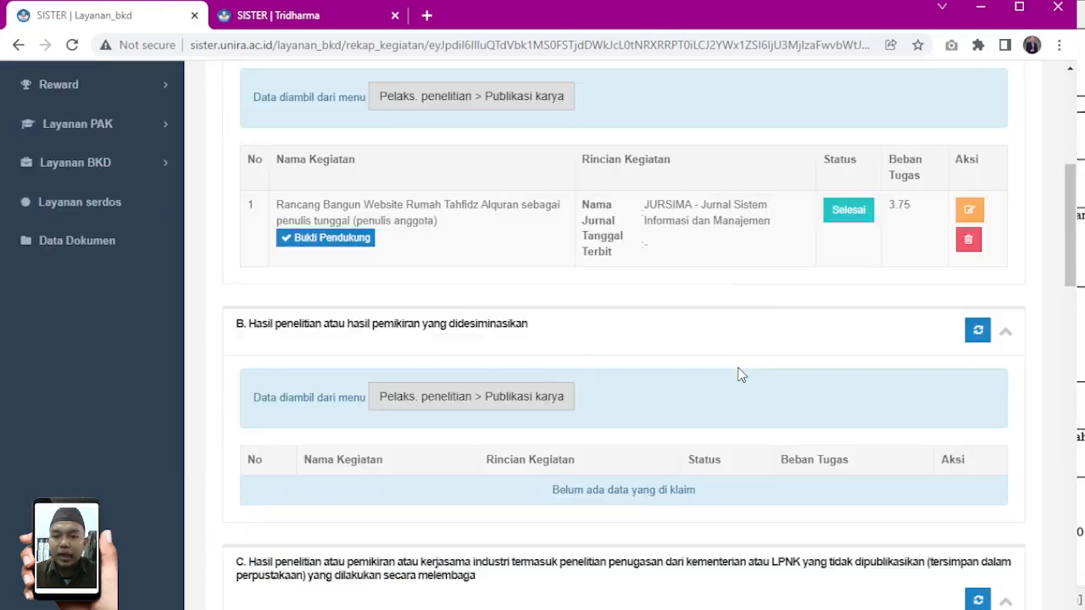
pyautogui.scroll(3, 738, 371)
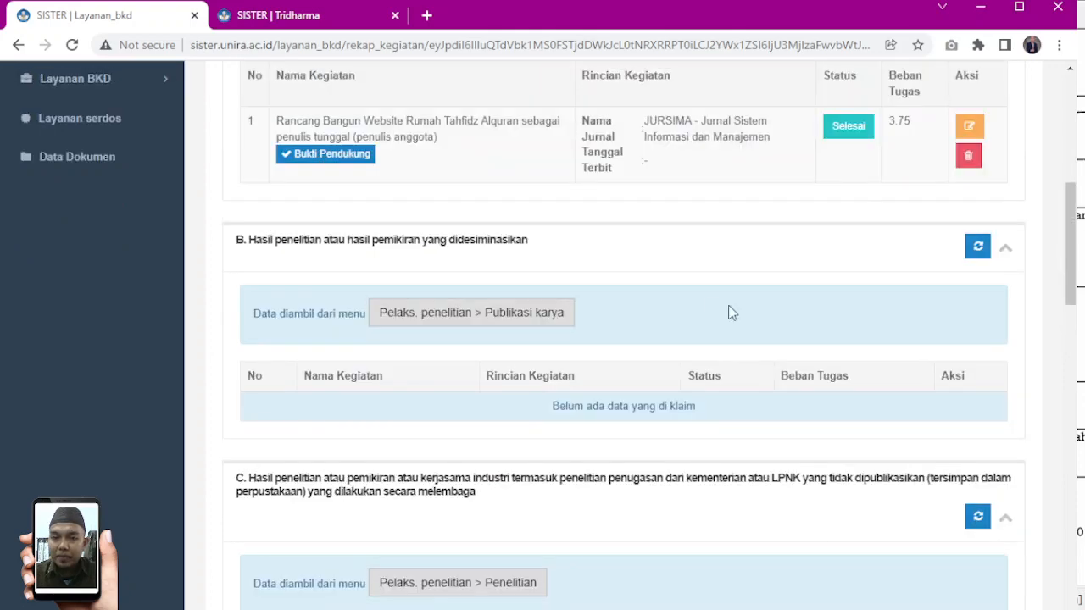
pyautogui.scroll(2, 726, 310)
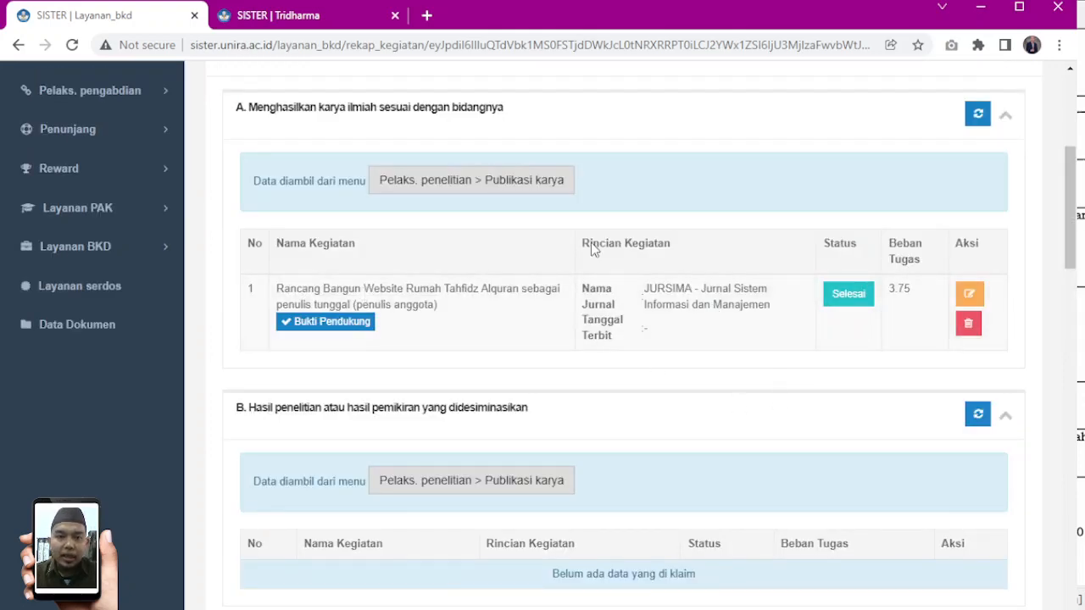
pyautogui.click(845, 295)
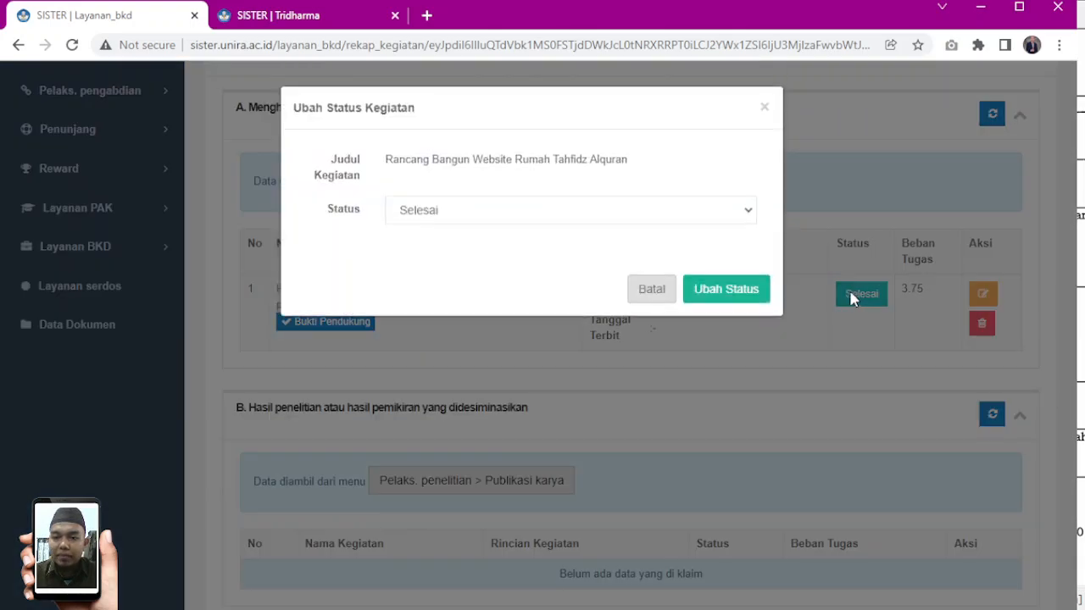
pyautogui.click(531, 213)
pyautogui.click(445, 279)
pyautogui.click(754, 298)
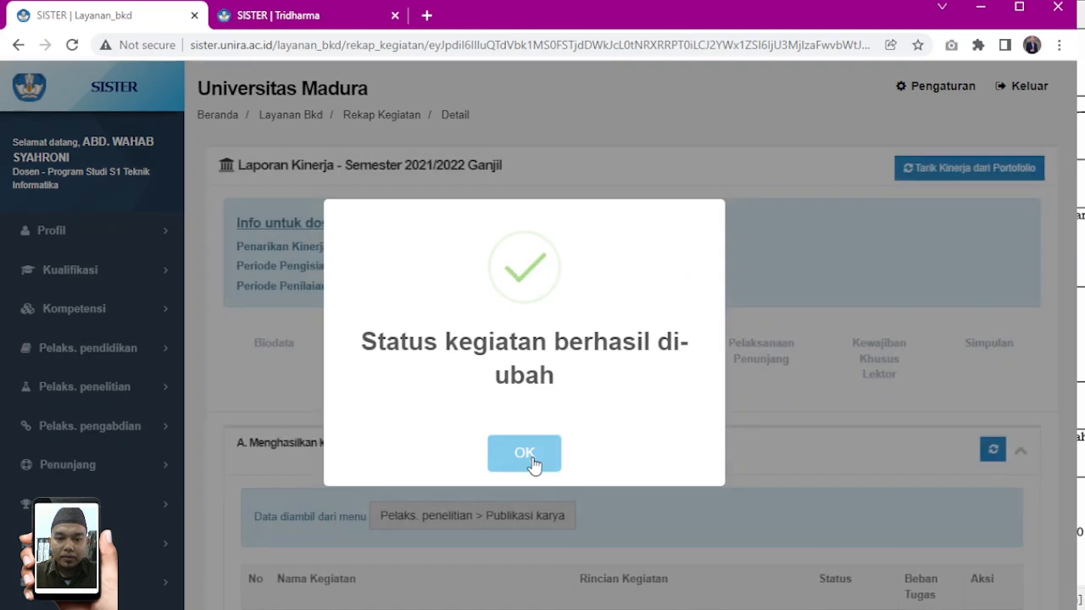
pyautogui.click(525, 452)
pyautogui.scroll(-2, 709, 438)
pyautogui.scroll(2, 903, 499)
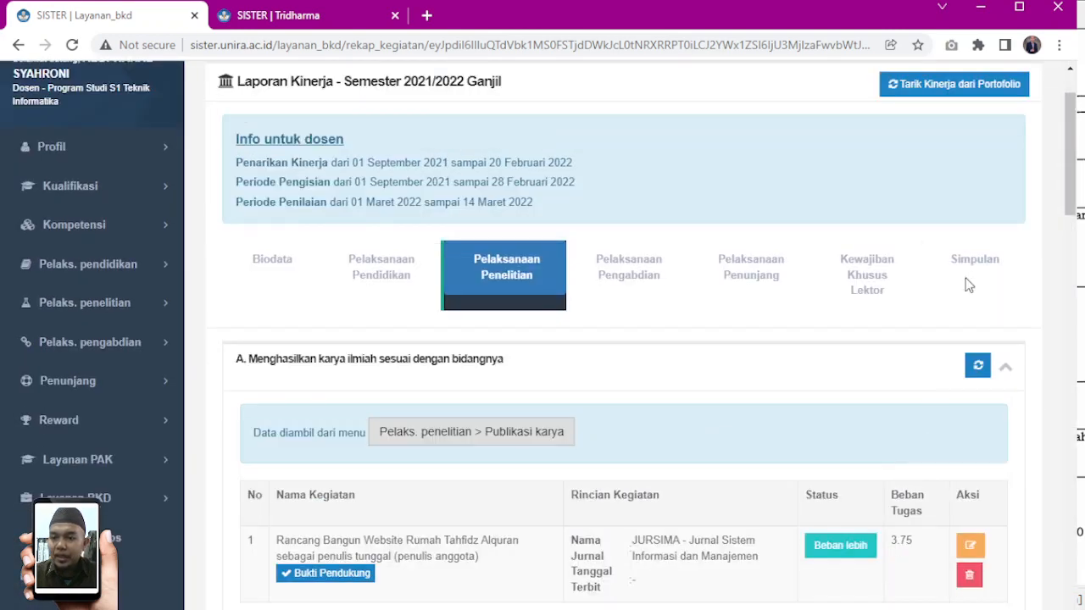
# Reopen the Simpulan and check the Total Kinerja and the minimum sks criterion for Pelaksanaan Pendidikan and Pelaksanaan Penelitian.
pyautogui.click(971, 277)
pyautogui.scroll(-5, 688, 380)
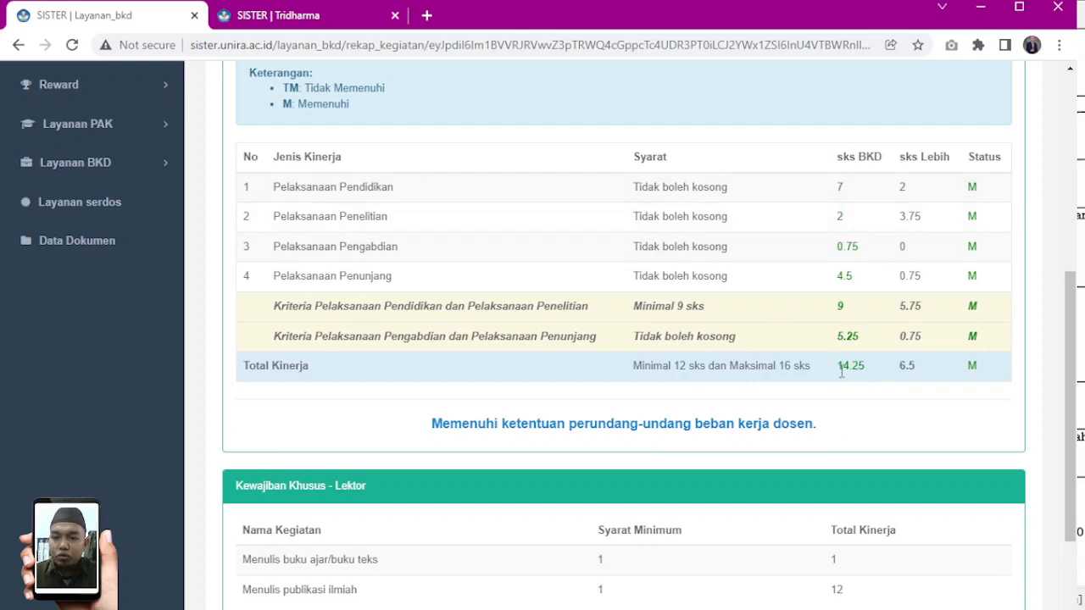
pyautogui.moveTo(835, 369); pyautogui.dragTo(875, 373)
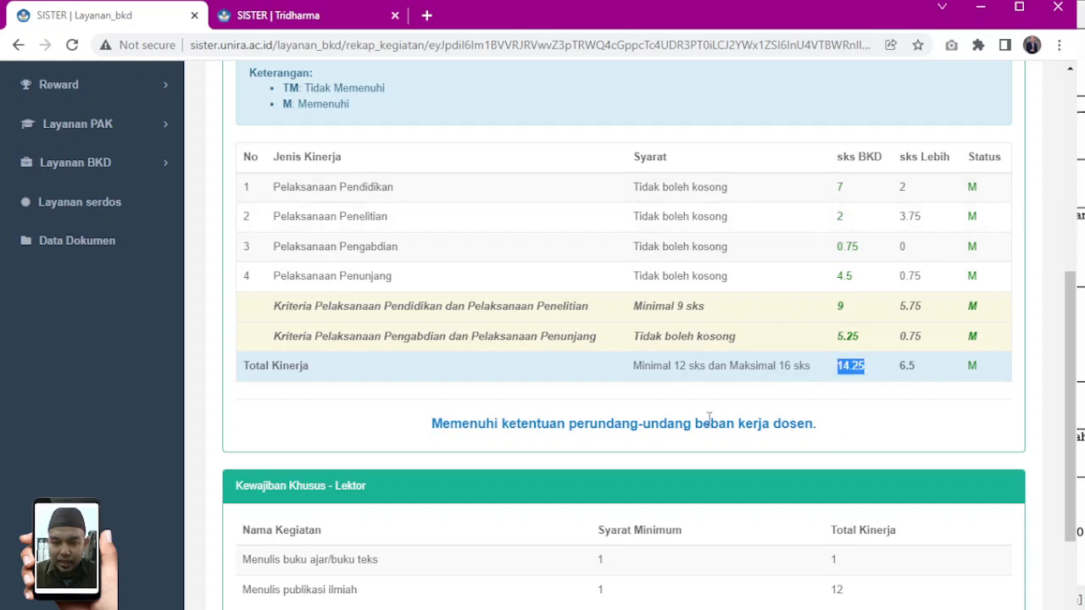
pyautogui.doubleClick(373, 187)
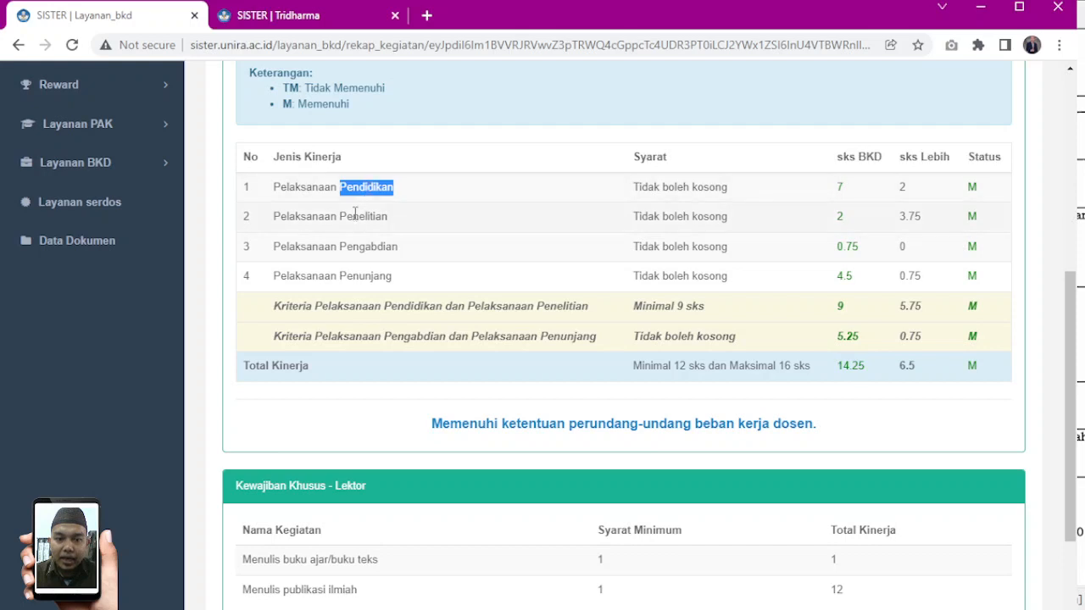
pyautogui.doubleClick(364, 216)
pyautogui.moveTo(637, 306); pyautogui.dragTo(711, 312)
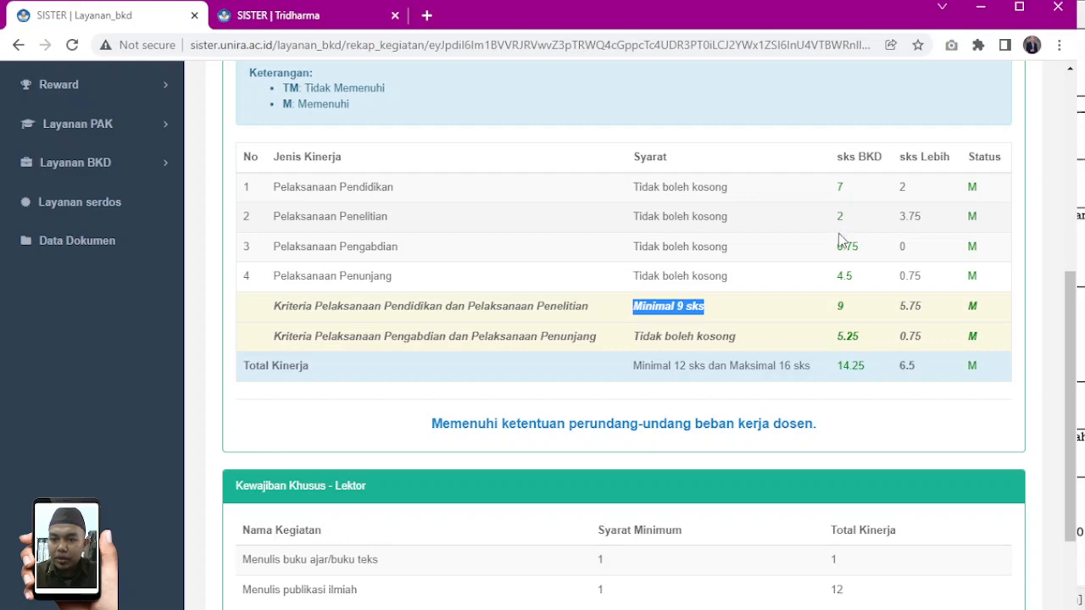
pyautogui.scroll(1, 832, 273)
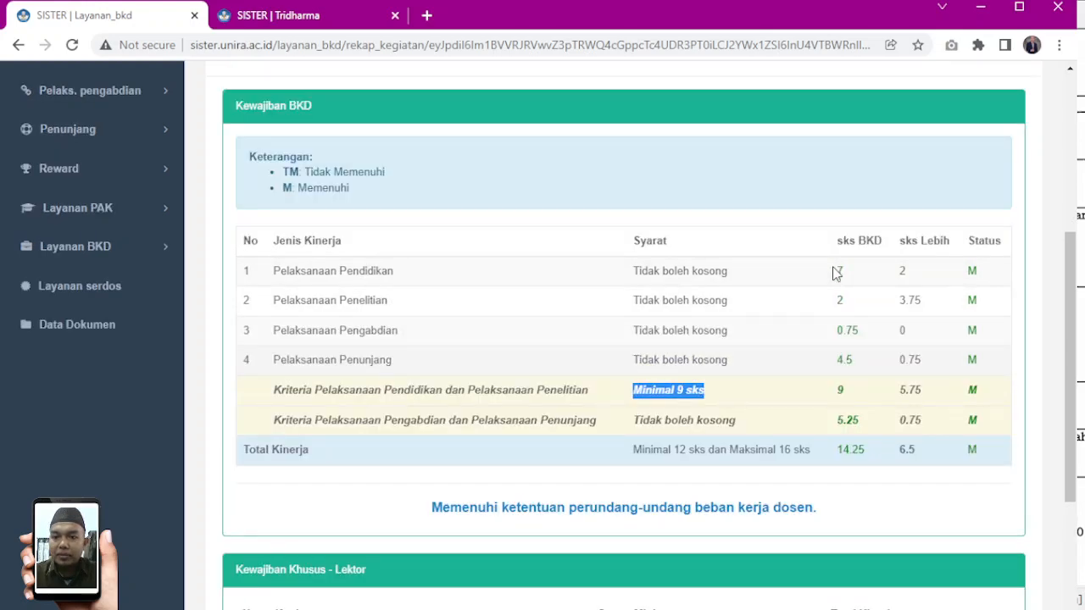
pyautogui.scroll(3, 832, 303)
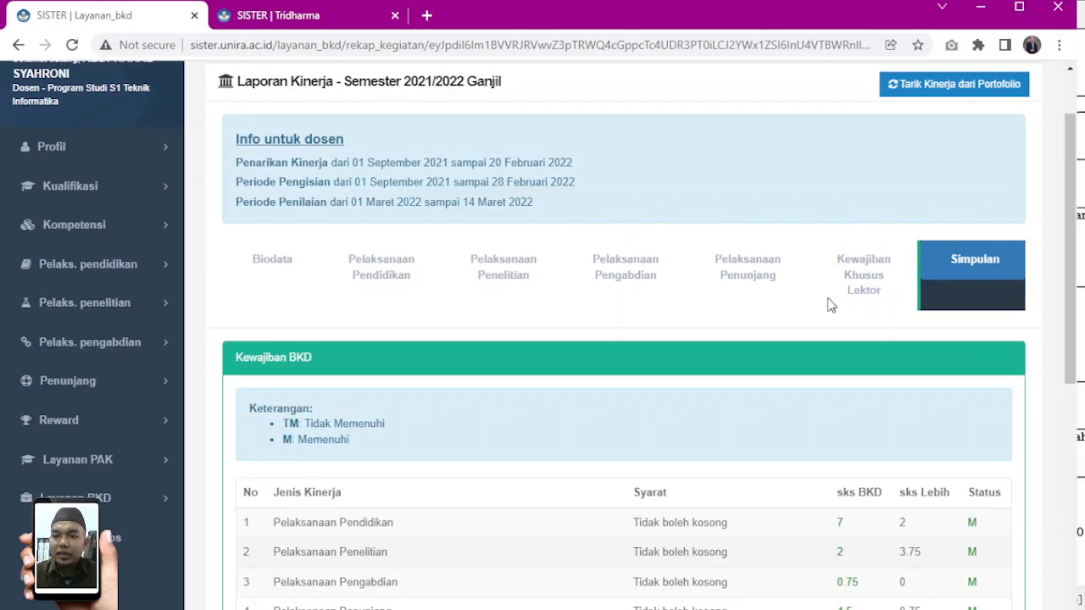
pyautogui.hotkey('alt', 'Tab')
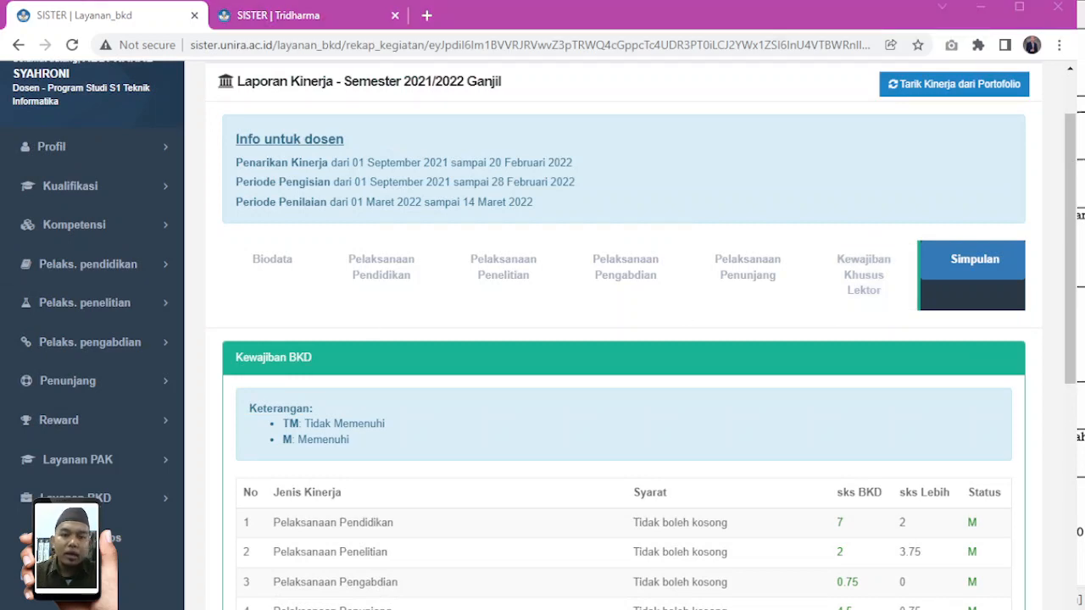